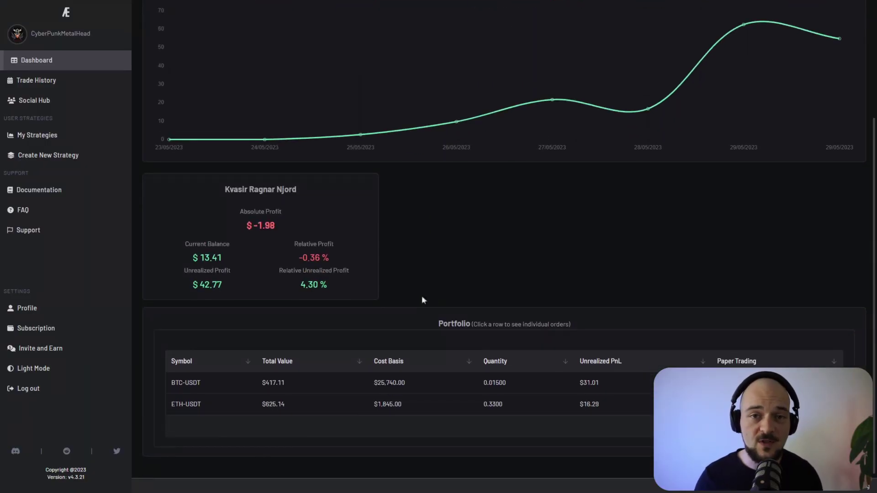
Step: Scroll through the dashboard and view all orders for the BTC-USDT position
scroll(412, 228, "up", 3)
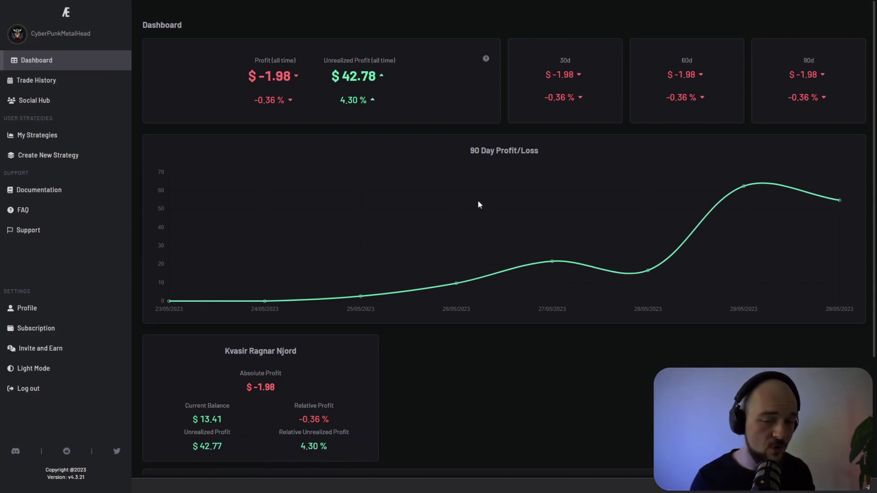
scroll(429, 232, "down", 2)
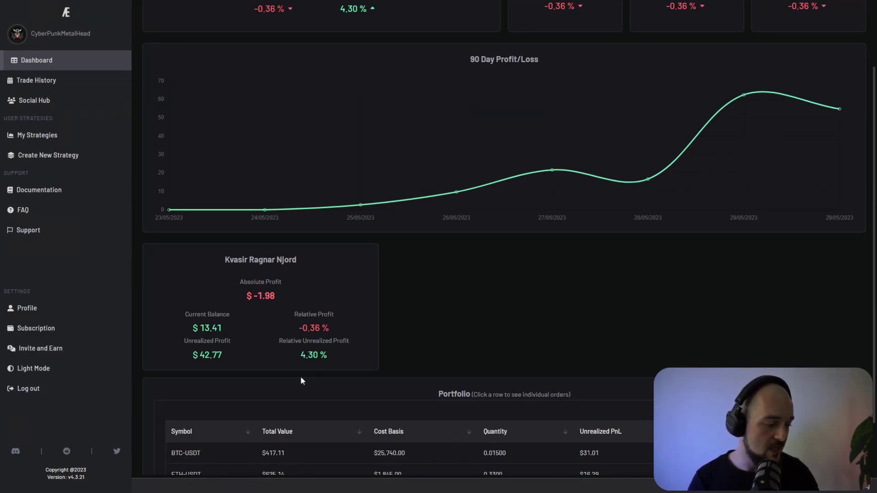
scroll(300, 376, "up", 2)
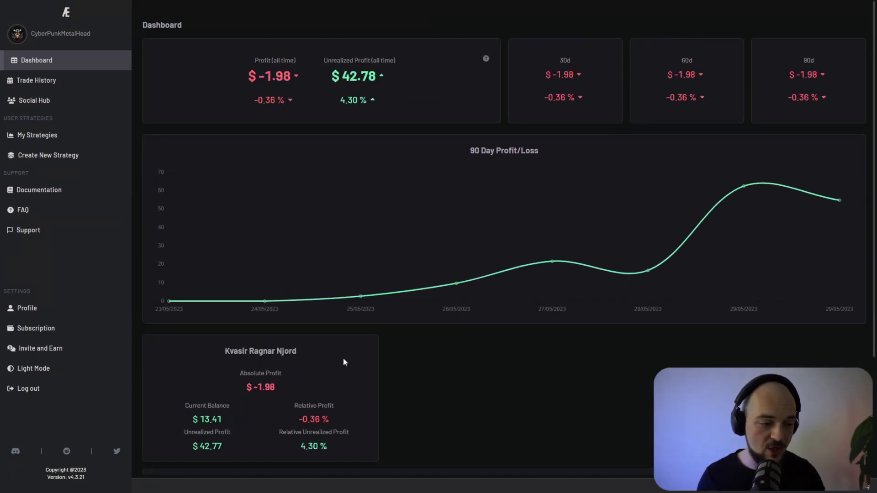
scroll(356, 351, "down", 1)
scroll(383, 278, "up", 1)
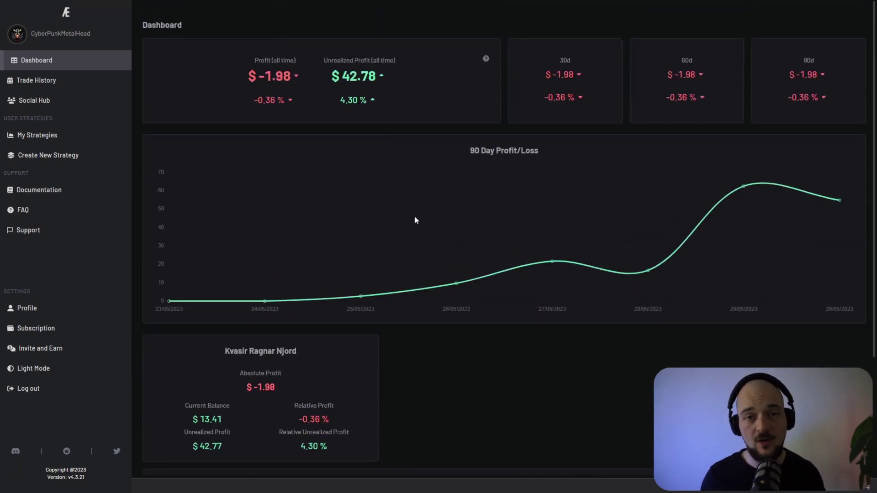
scroll(415, 220, "down", 3)
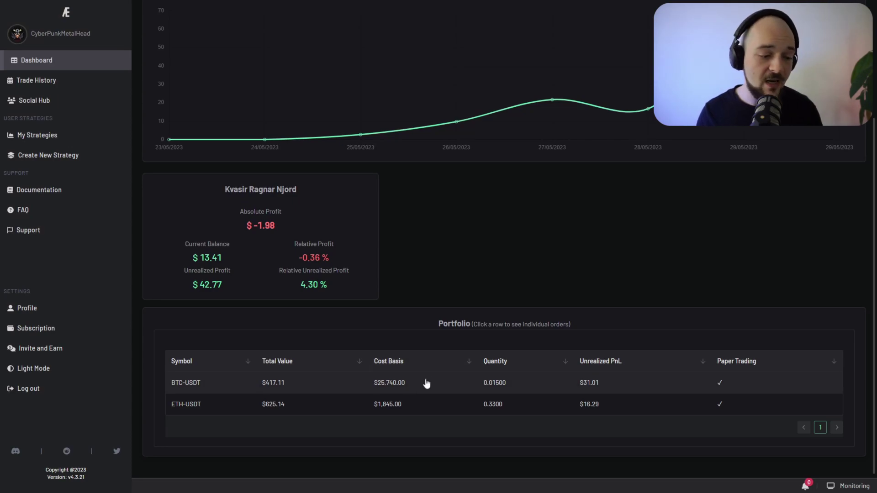
left_click(588, 388)
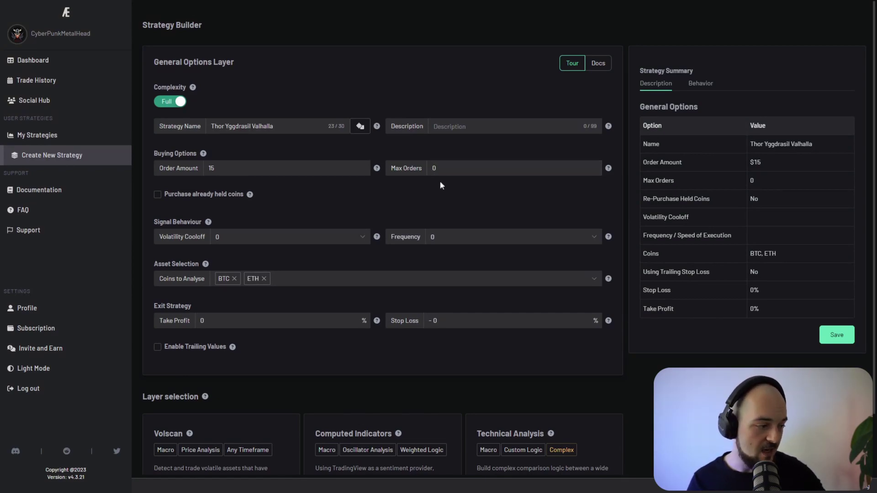
Step: Regenerate the strategy name with the dice button until it reads Mjolnir Thor Sea Odin
mouse_move(235, 64)
left_mouse_down()
mouse_move(144, 73)
mouse_move(235, 75)
left_mouse_up()
scroll(245, 215, "down", 2)
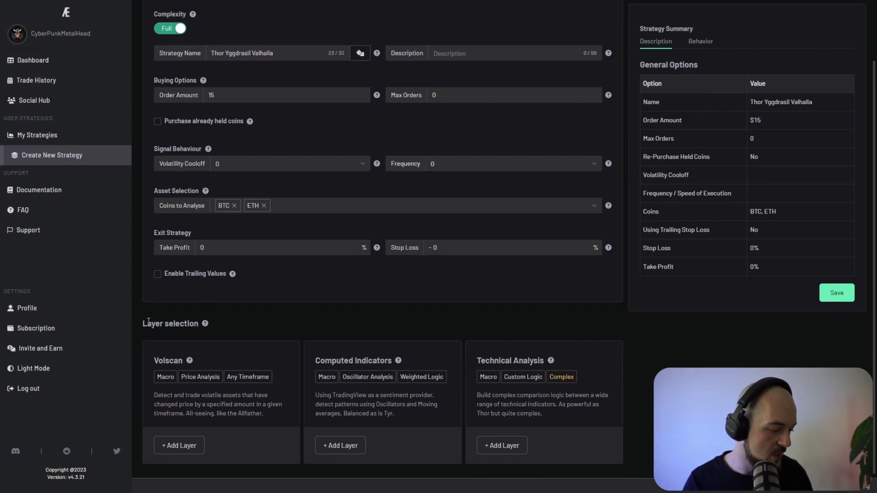
left_click_drag(148, 321, 199, 324)
left_click(256, 311)
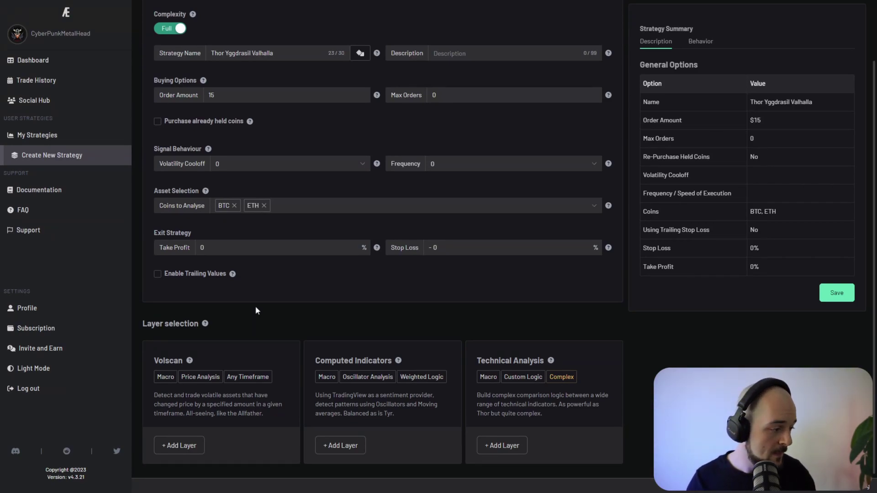
scroll(256, 310, "up", 2)
key("ctrl+a")
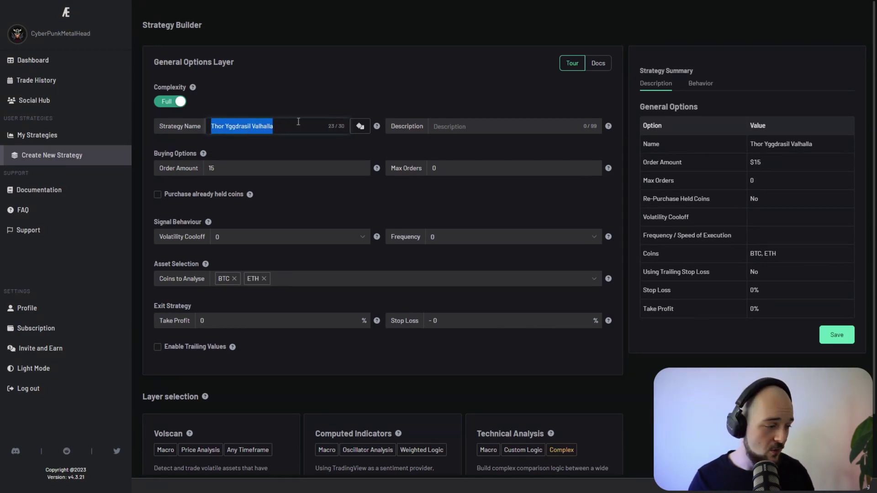
left_click(297, 124)
left_click(360, 126)
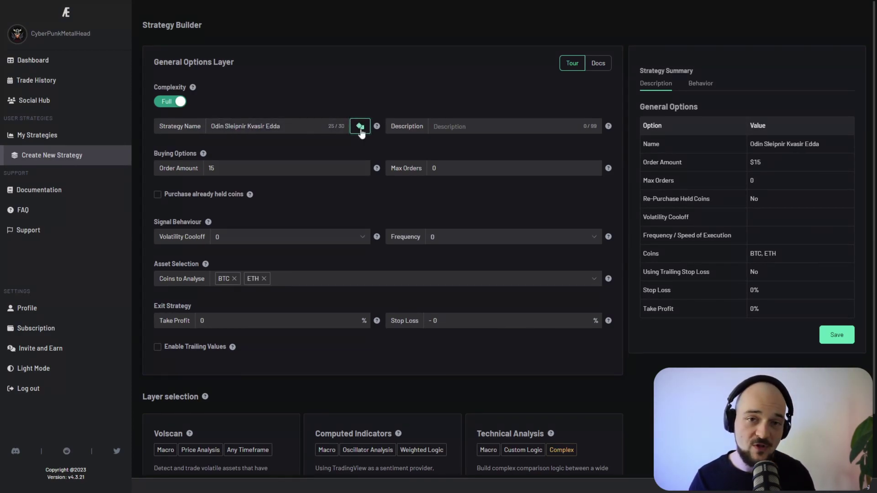
left_click(460, 123)
left_click(289, 168)
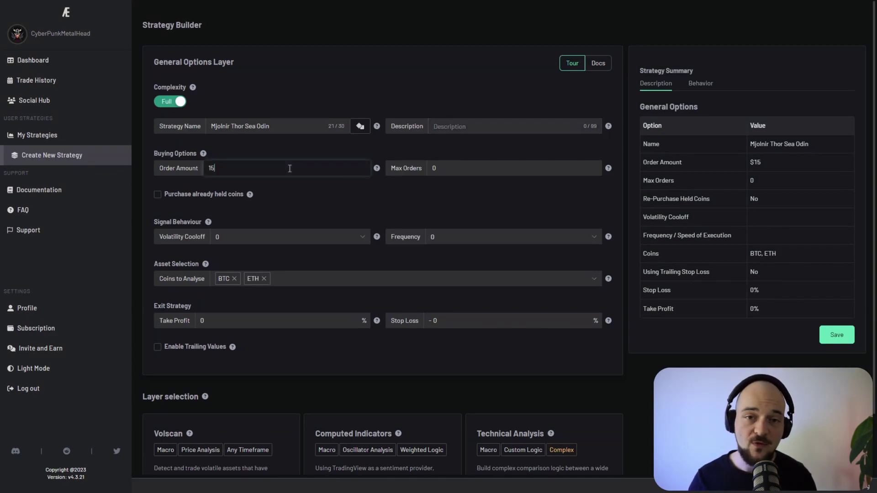
Step: Set max orders to 5, leaving the order amount at 15
double_click(241, 163)
left_click(244, 166)
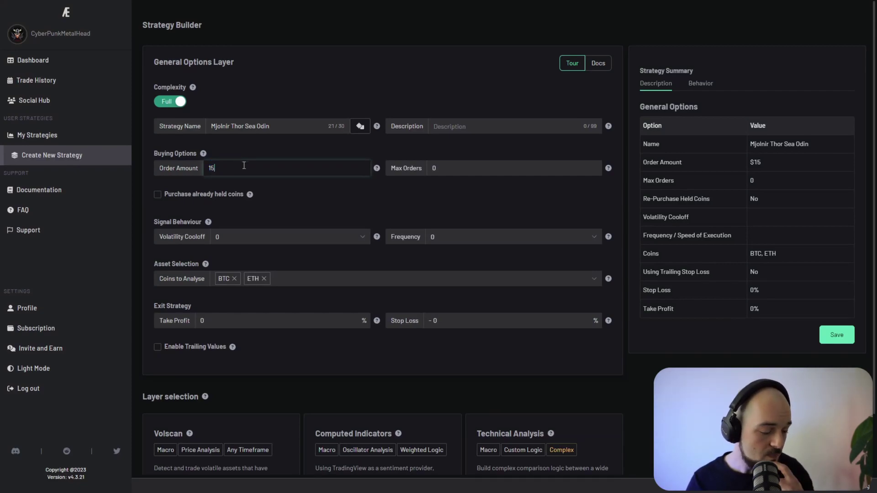
left_click(478, 170)
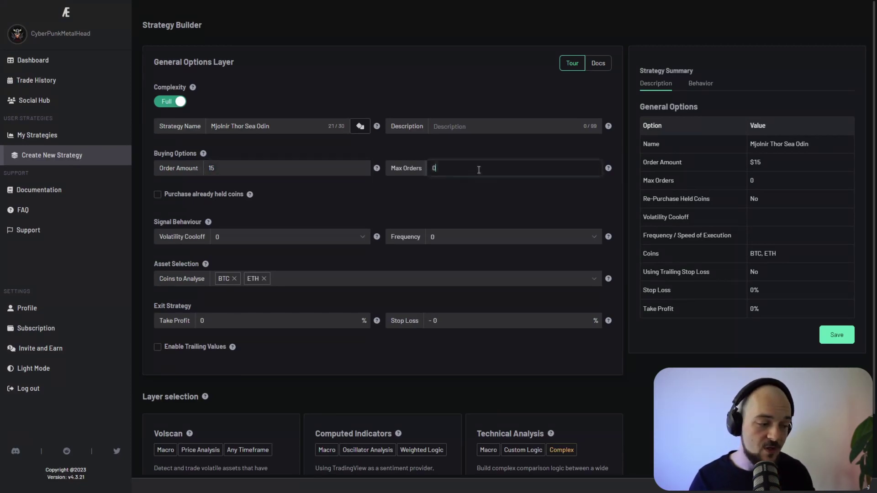
mouse_move(609, 169)
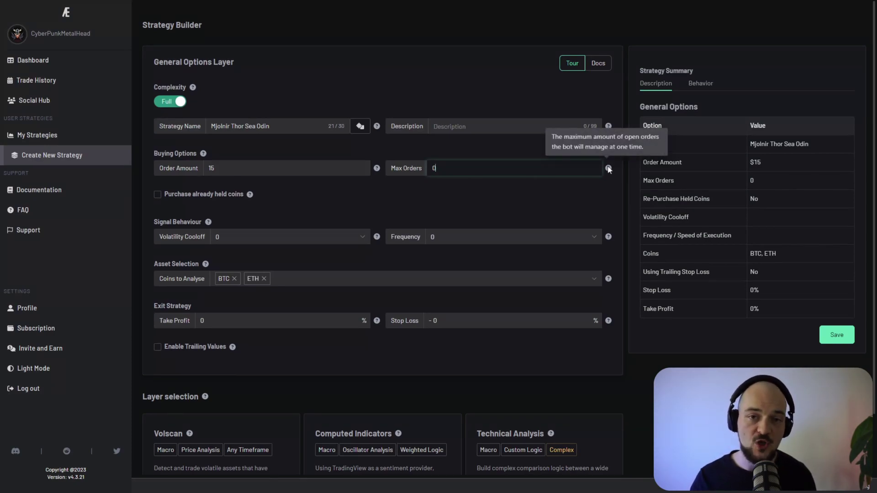
key("BackSpace")
type("5")
left_click(465, 197)
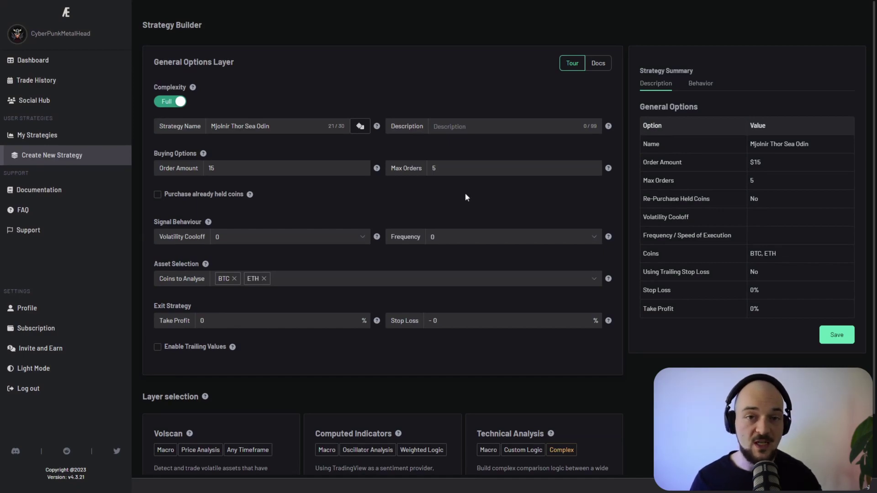
Step: Allow purchasing already-held coins and set volatility cooloff and frequency to 1m
left_click(158, 196)
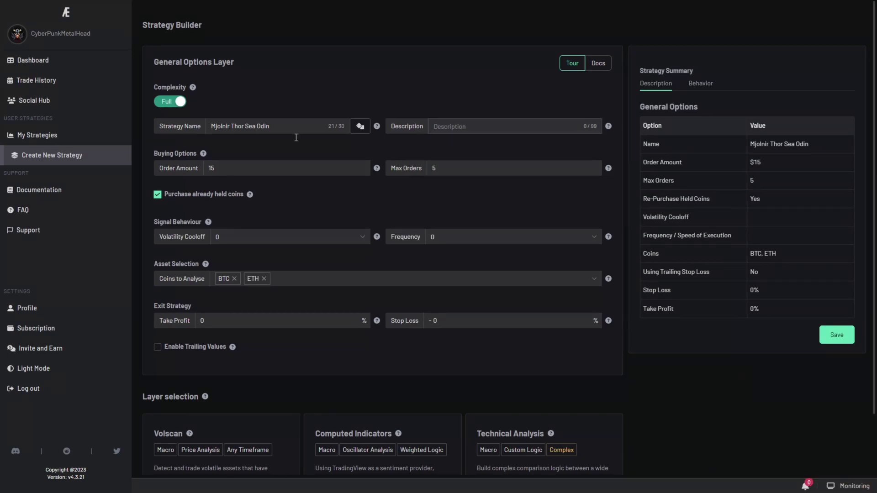
left_click(257, 237)
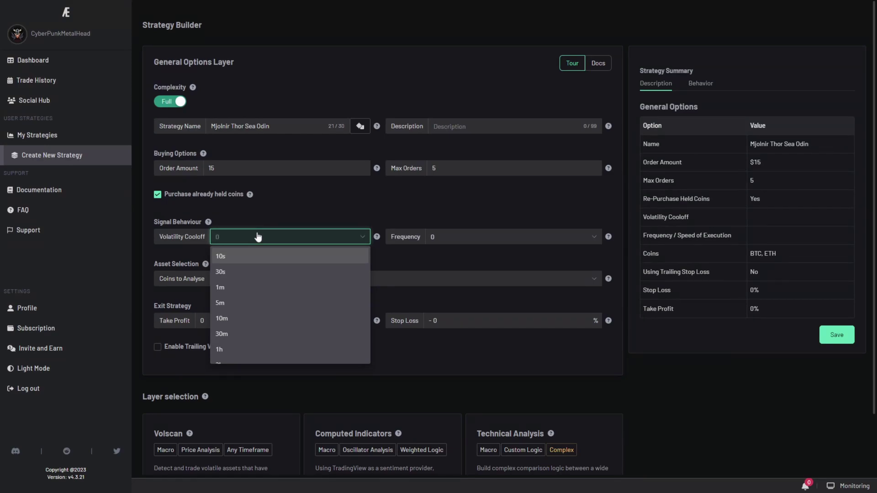
left_click(220, 287)
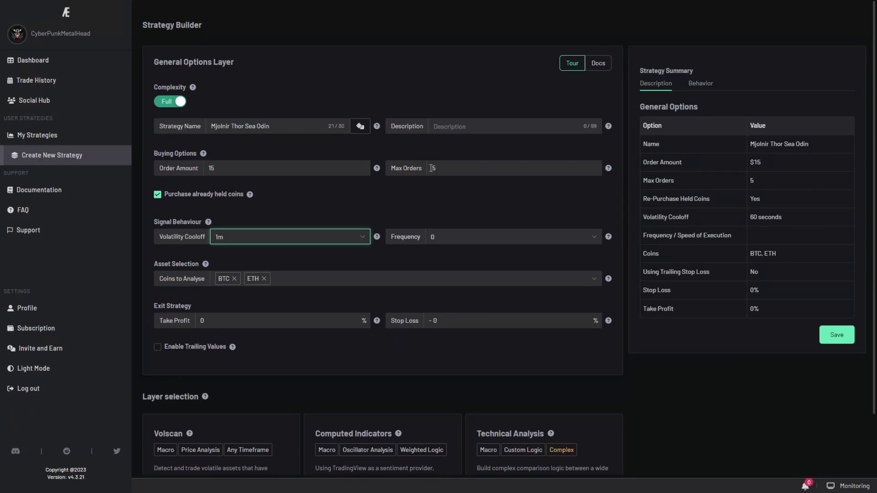
left_click(434, 237)
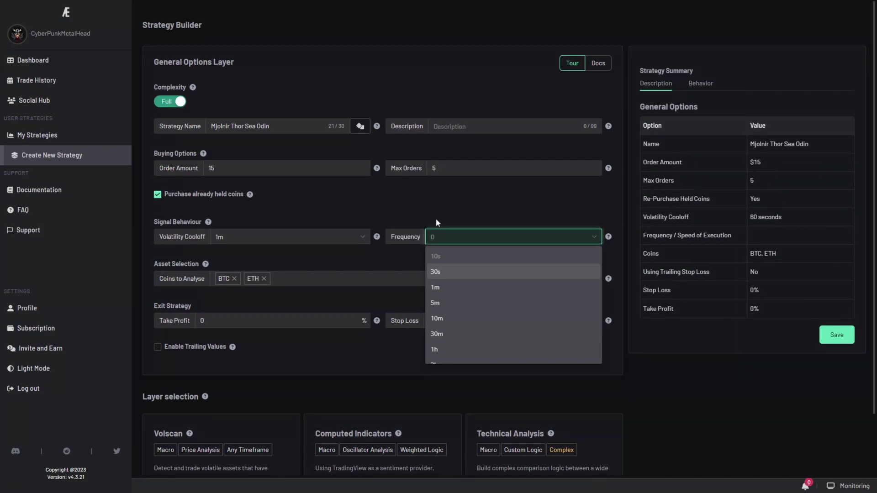
left_click(435, 287)
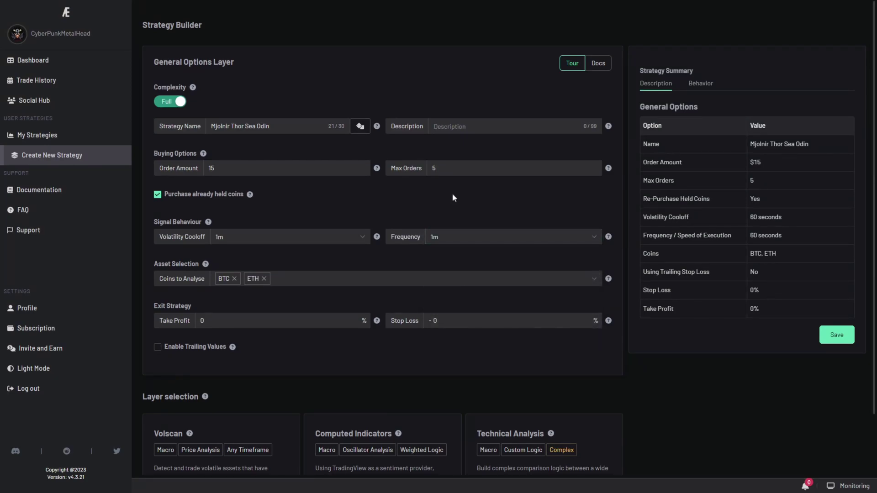
left_click(306, 283)
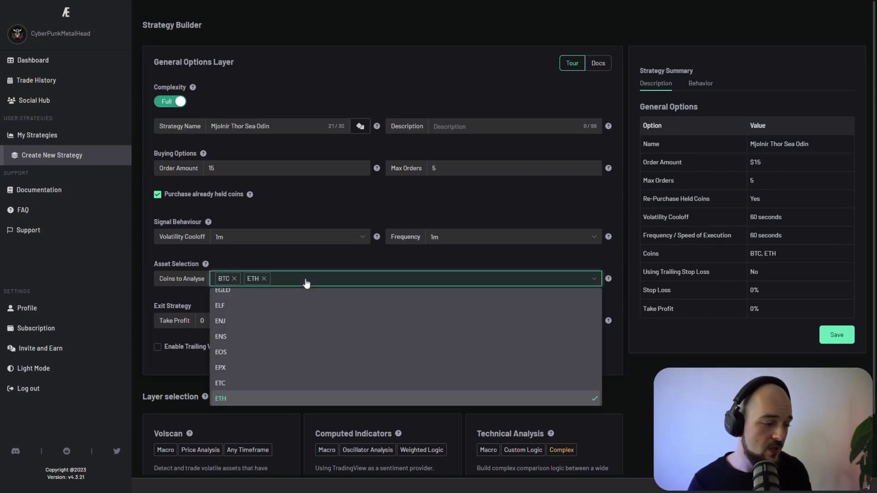
Step: Choose AAVE, ACH, ADX and AGIX as the coins to analyse
left_click(233, 305)
left_click(225, 336)
left_click(242, 352)
left_click(265, 368)
left_click(303, 320)
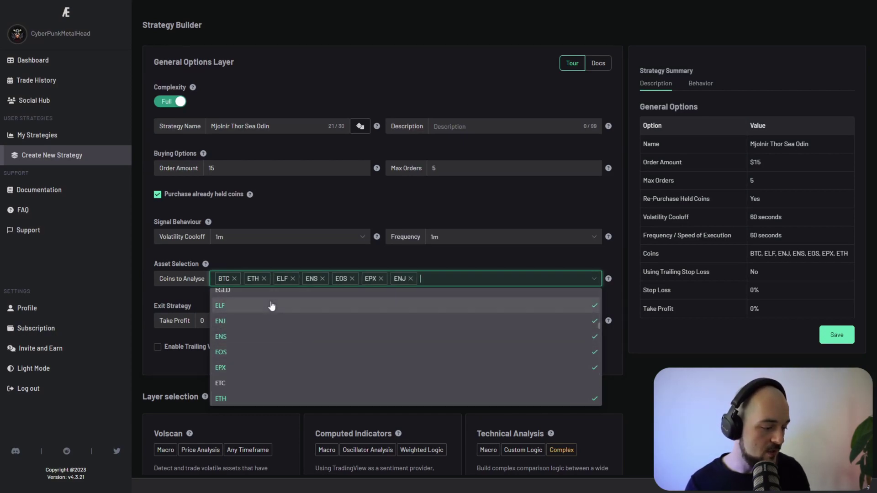
left_click(274, 305)
scroll(289, 333, "down", 5)
left_click(289, 326)
left_click(291, 358)
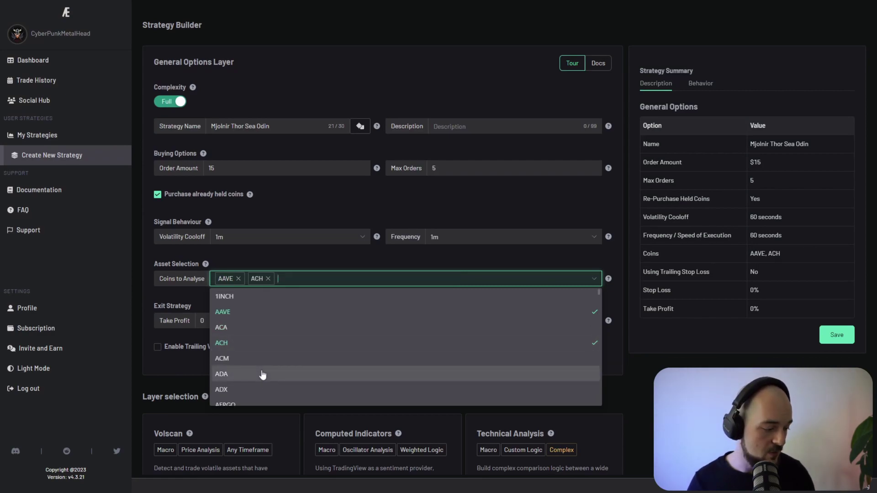
scroll(262, 375, "down", 1)
left_click(260, 344)
left_click(257, 375)
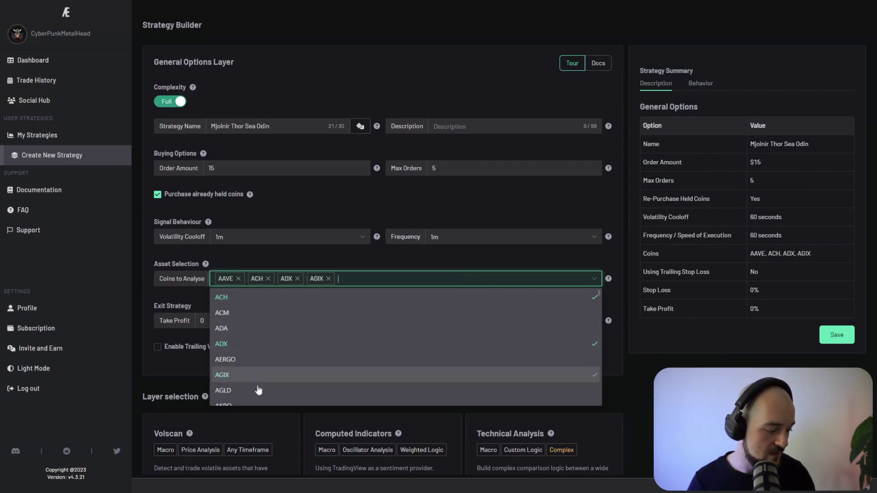
left_click(270, 263)
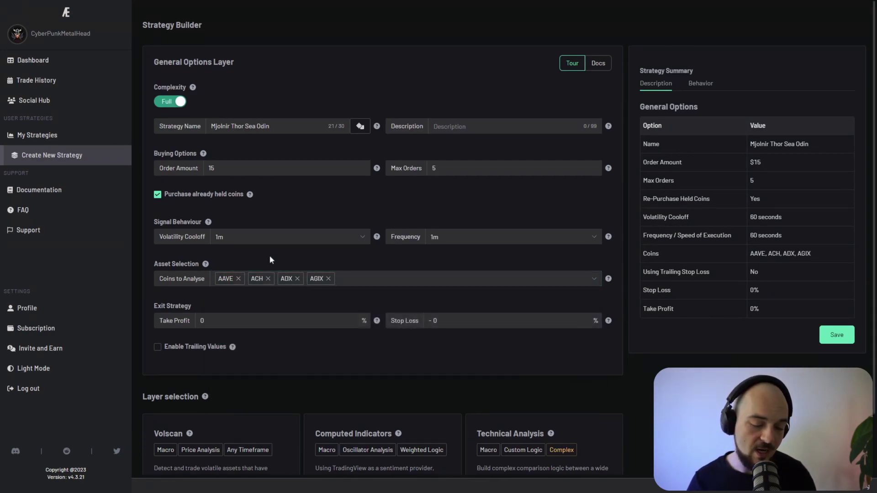
Step: Set take profit to 3% and stop loss to 7%
left_click(245, 323)
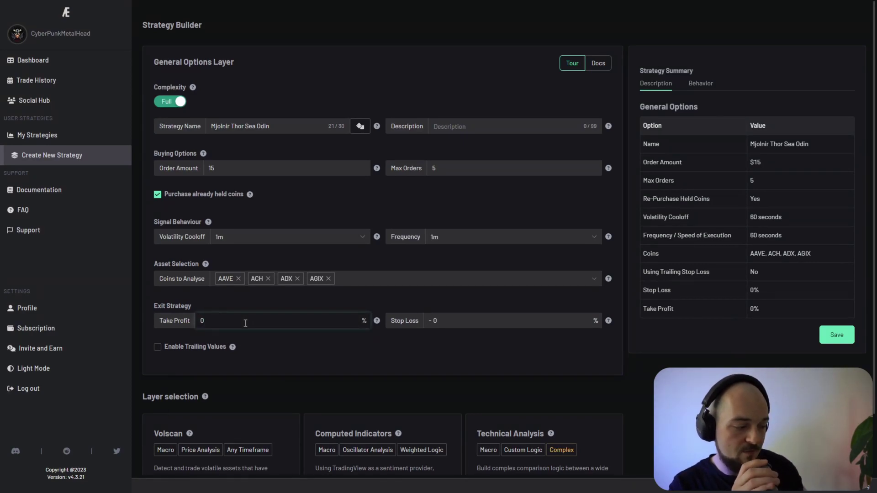
type("3")
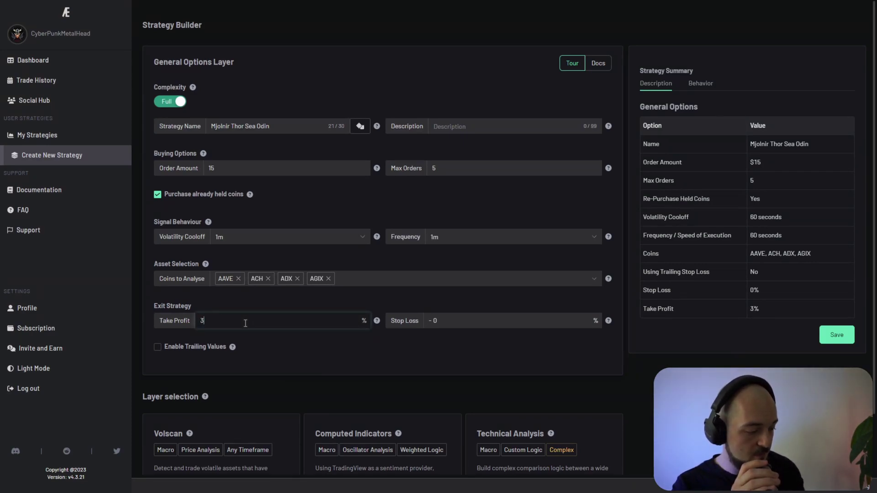
left_click(528, 323)
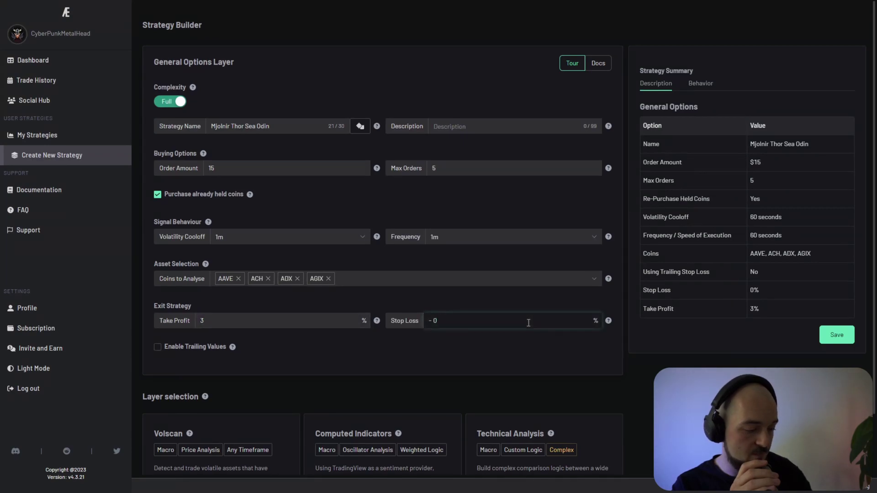
type("7")
scroll(179, 449, "down", 2)
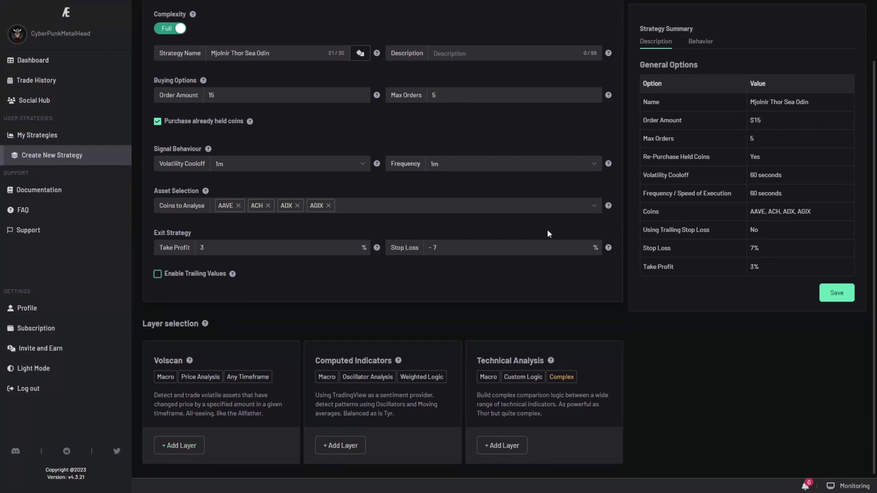
Step: Add a Volscan layer with a 5% price change and a 30m volatility window
left_click(181, 444)
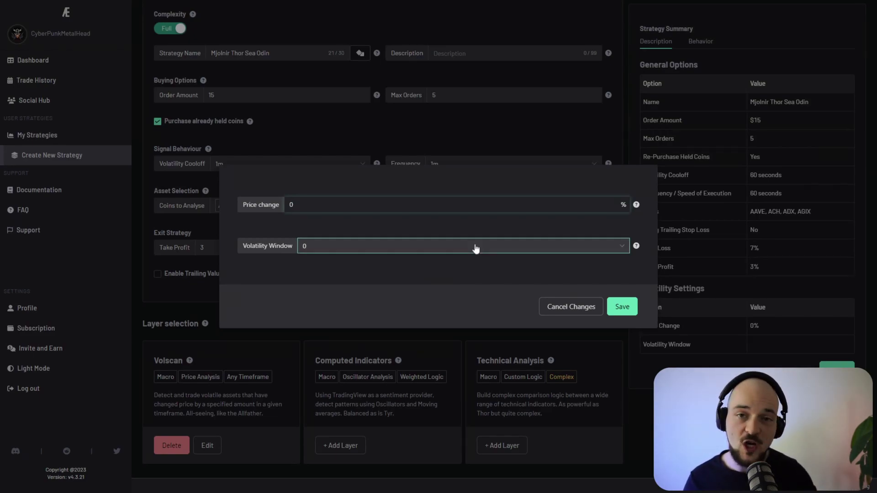
key("BackSpace")
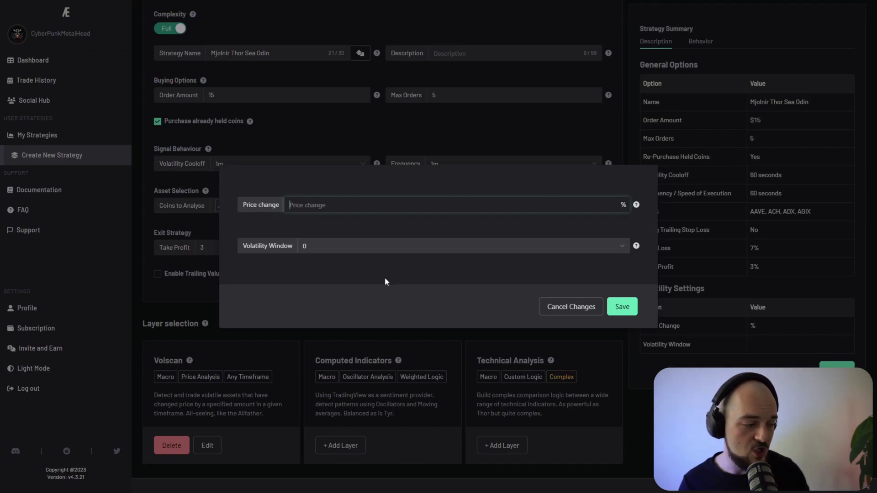
type("5")
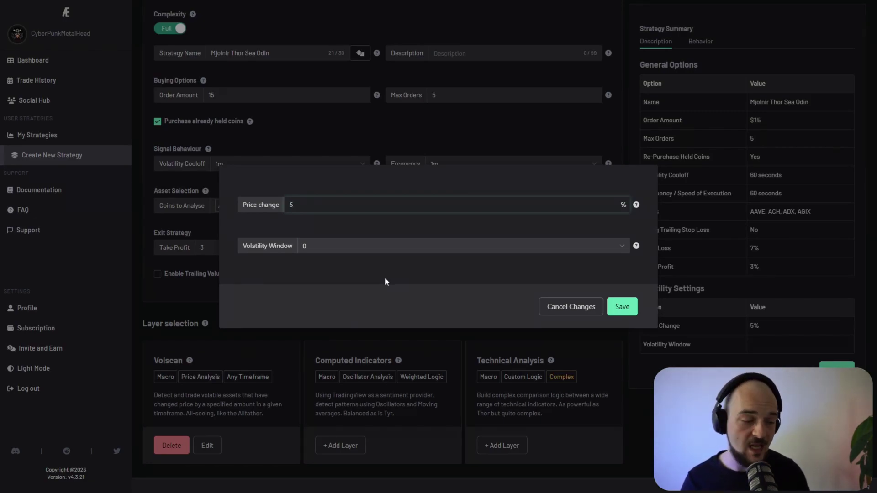
left_click(341, 247)
scroll(329, 284, "down", 4)
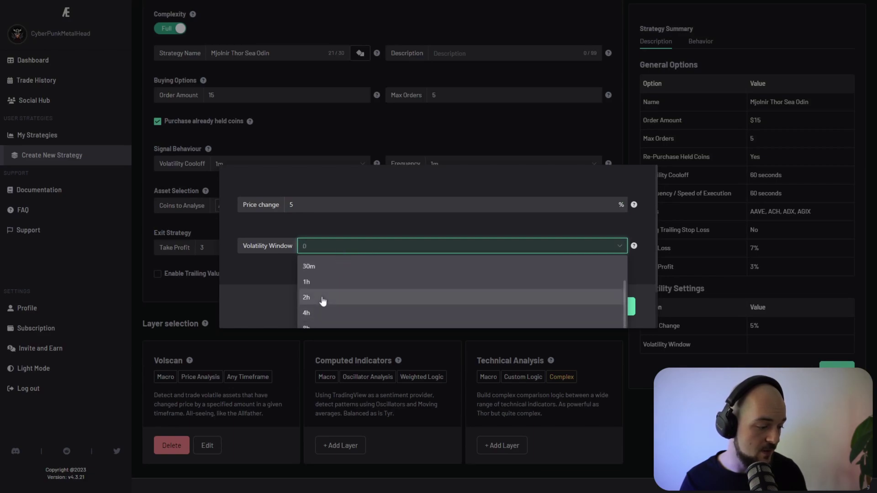
left_click(326, 272)
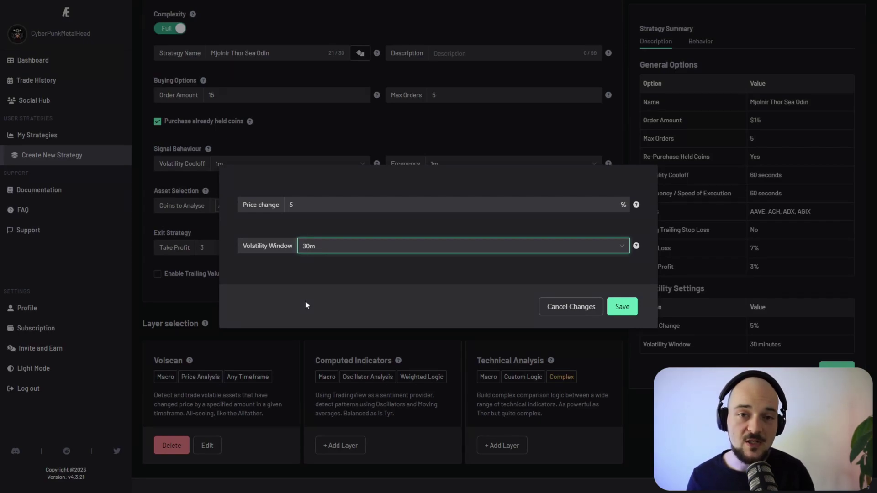
left_click(305, 301)
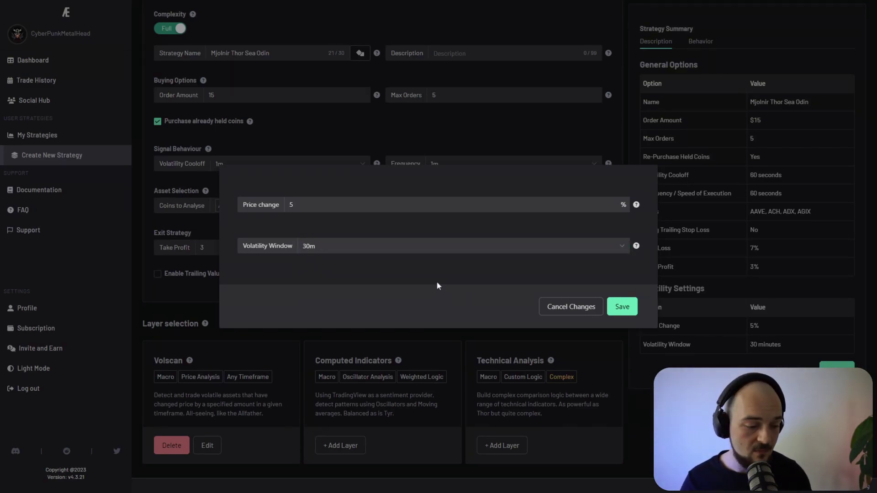
Step: Save the Volscan layer and review the strategy summary in the builder
left_click(619, 308)
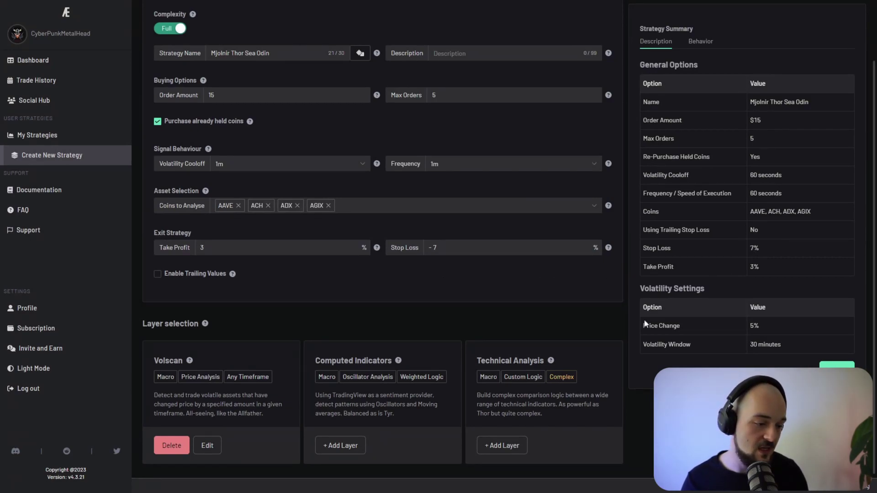
scroll(697, 163, "up", 1)
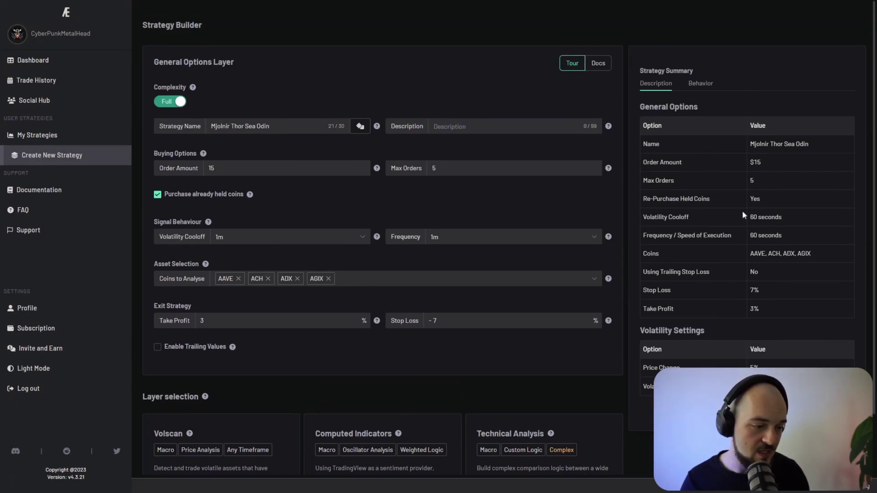
scroll(731, 183, "down", 1)
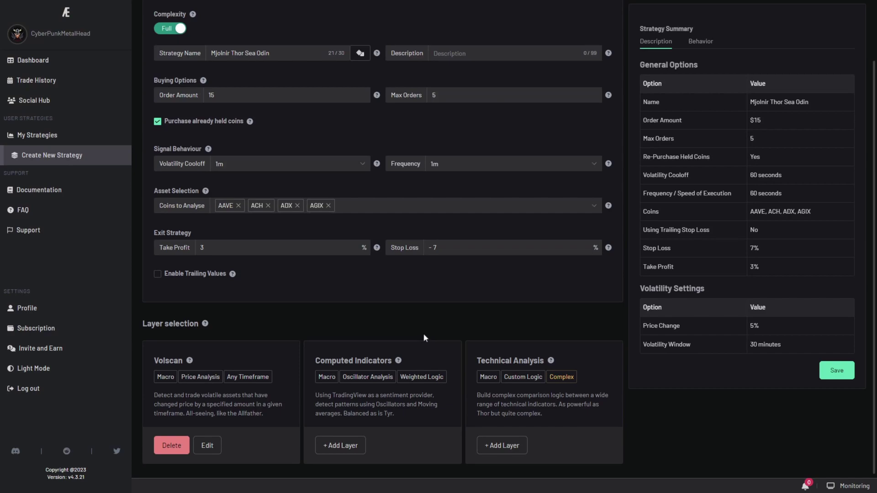
Step: Add a Computed Indicators layer with MACD as an extra oscillator and 30m candles
left_click(337, 450)
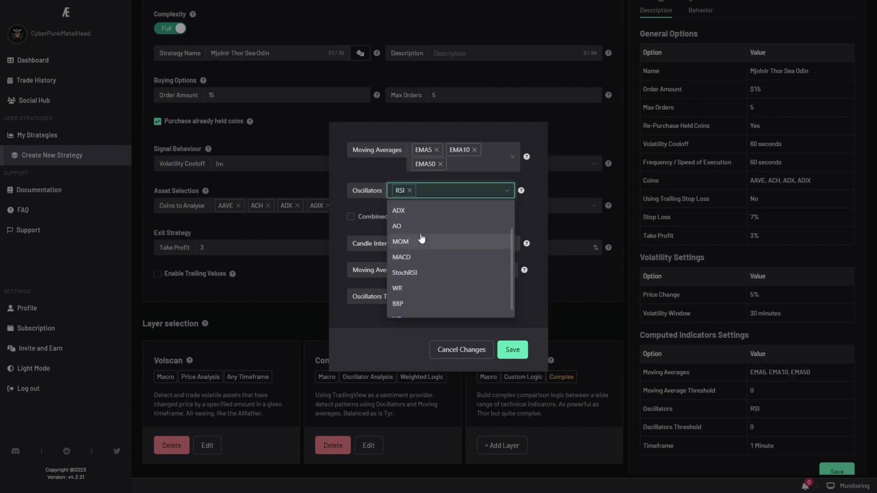
left_click(406, 259)
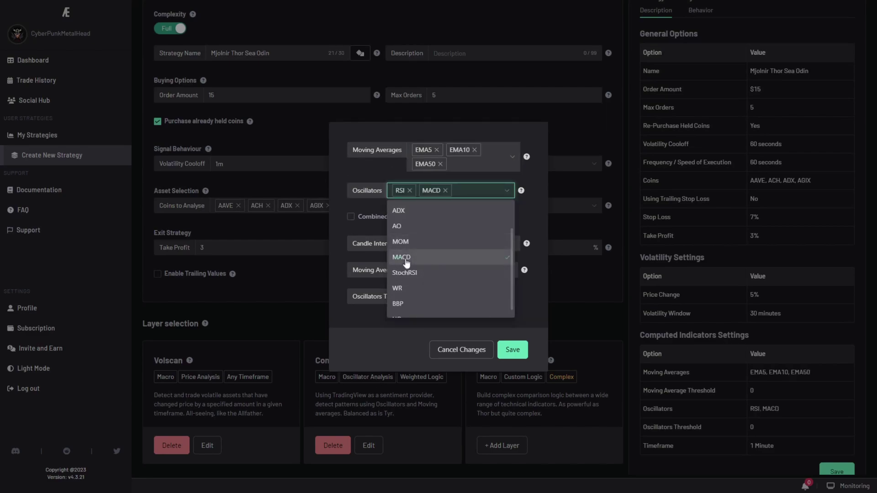
left_click(380, 348)
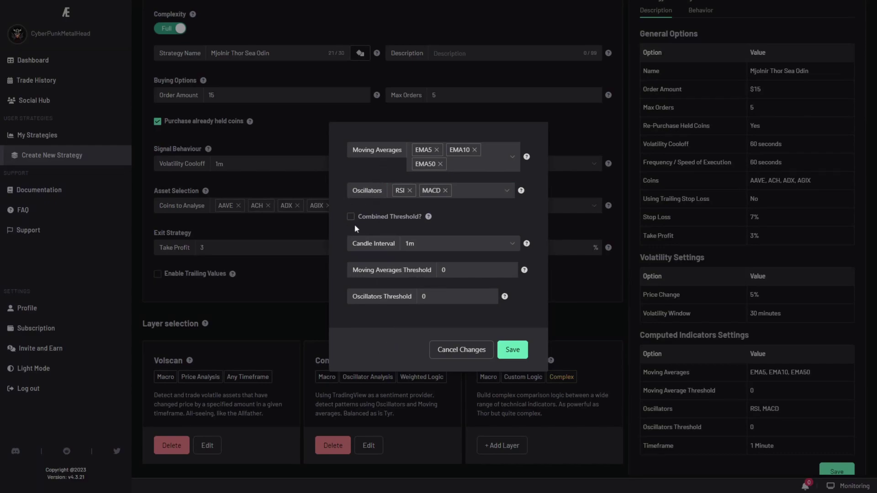
left_click(411, 243)
left_click(412, 332)
Step: Set the moving-average threshold to 3 and oscillator threshold to 2, then save the layer
left_click(471, 269)
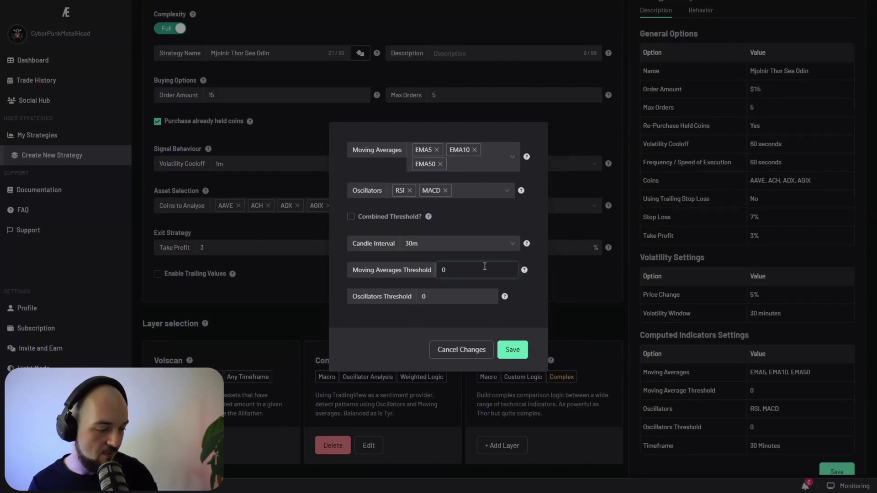
type("3")
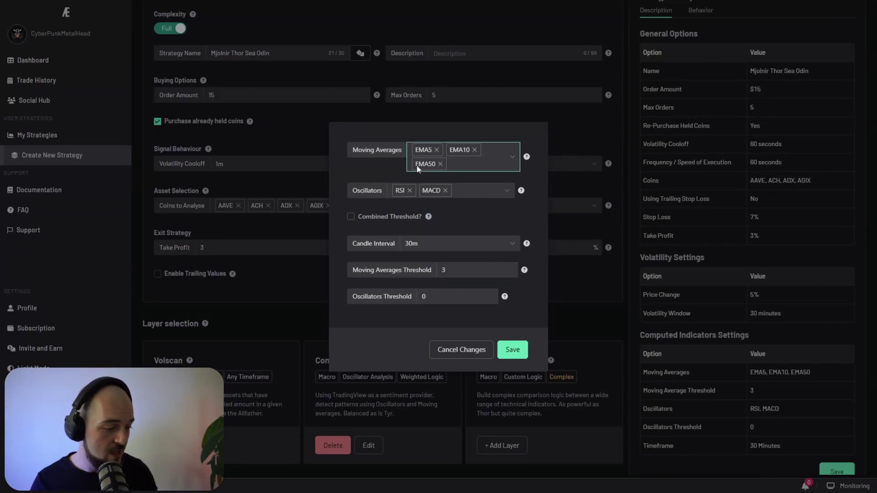
double_click(434, 298)
type("2")
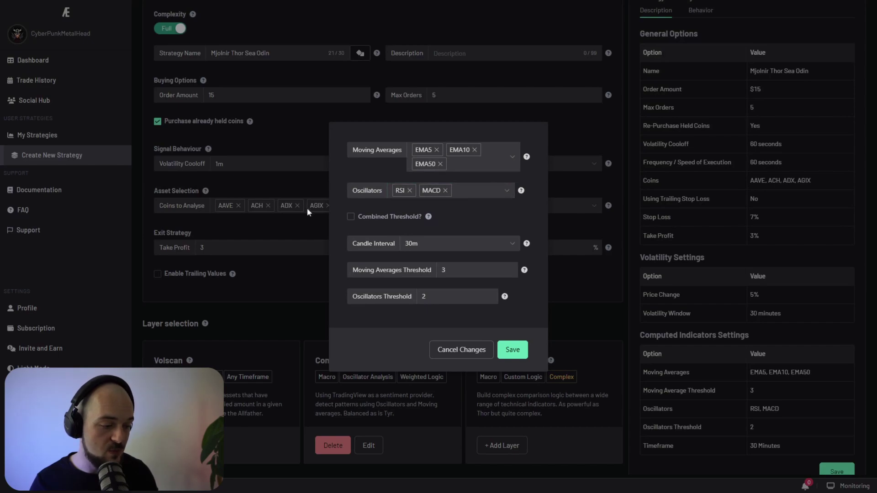
left_click(581, 280)
scroll(720, 309, "down", 1)
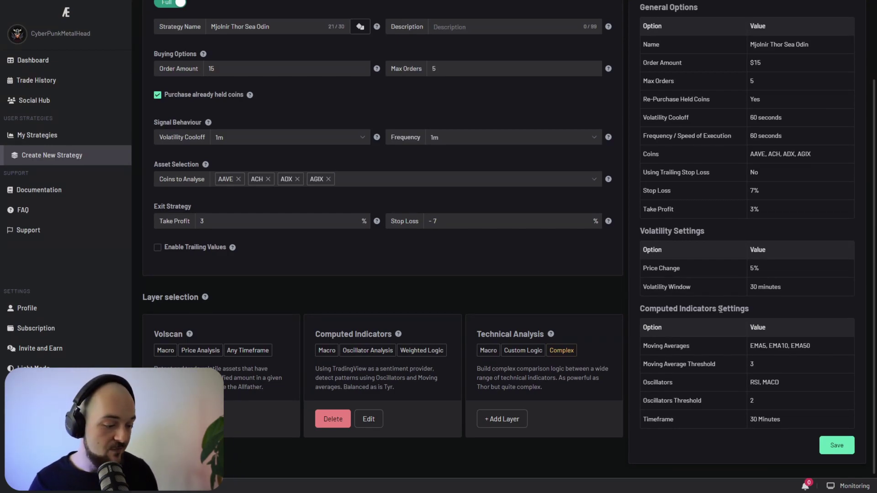
Step: Add a Technical Analysis layer with a condition on the Slow STOCH RSI indicator
left_click(501, 419)
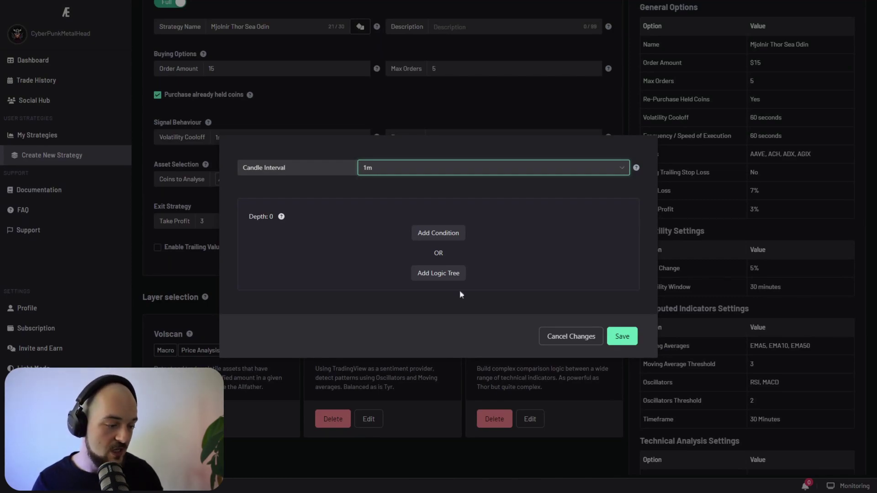
left_click(452, 234)
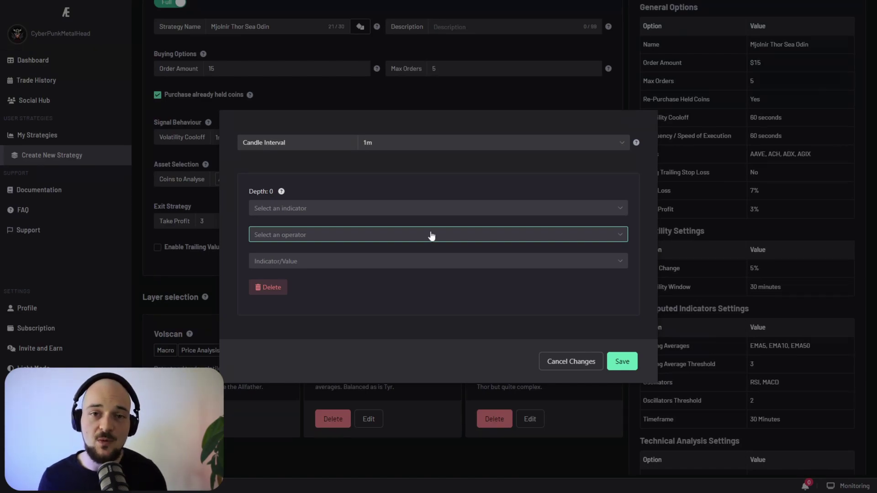
left_click(388, 209)
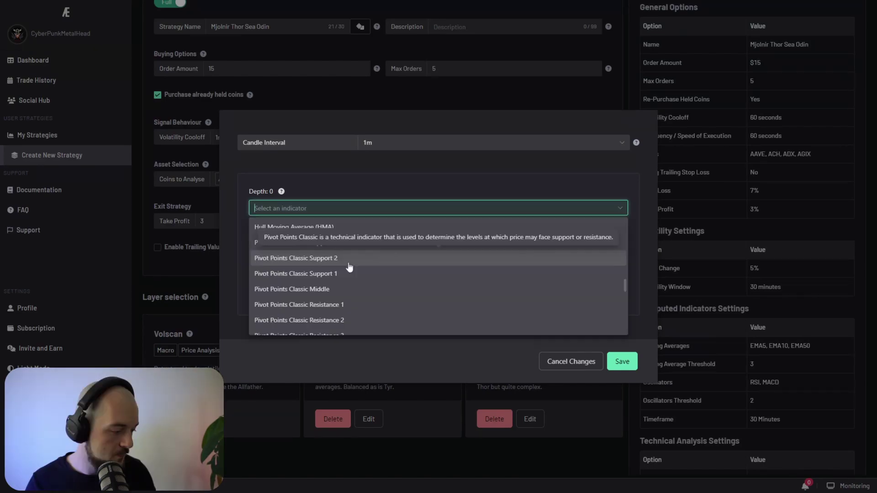
left_click(347, 347)
left_click(389, 211)
scroll(364, 277, "down", 5)
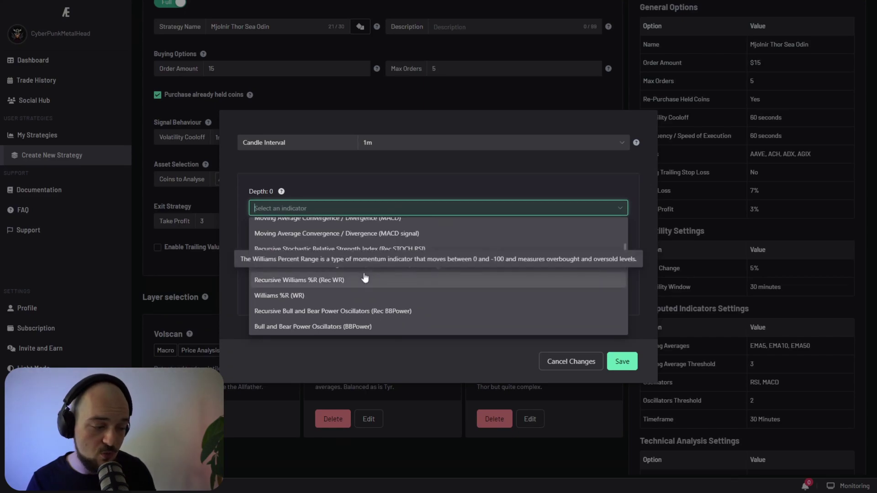
scroll(365, 275, "down", 3)
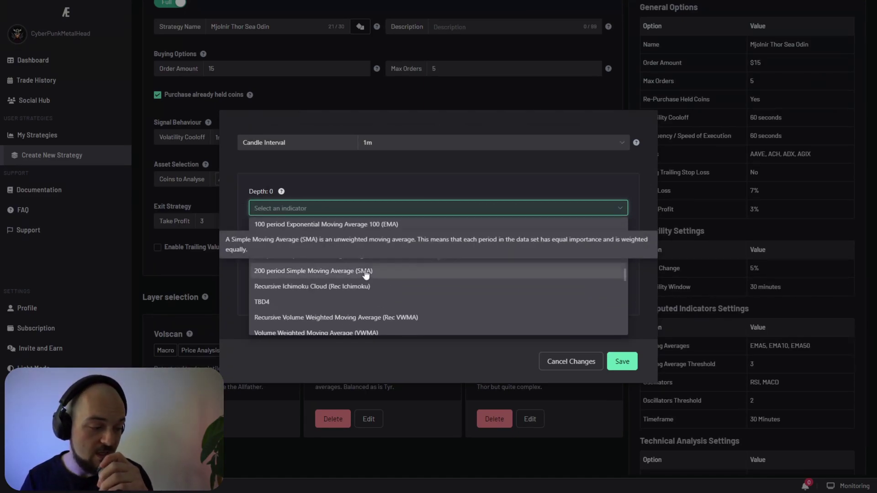
scroll(365, 276, "down", 5)
scroll(366, 275, "down", 7)
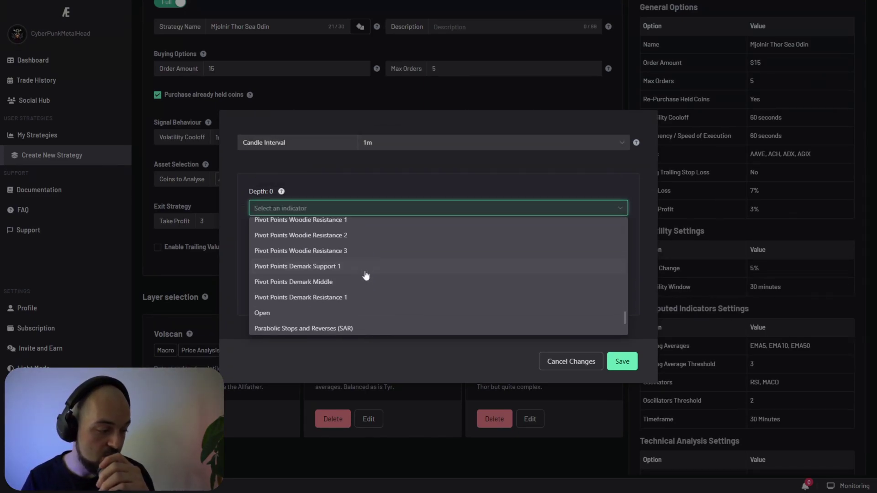
scroll(353, 269, "down", 3)
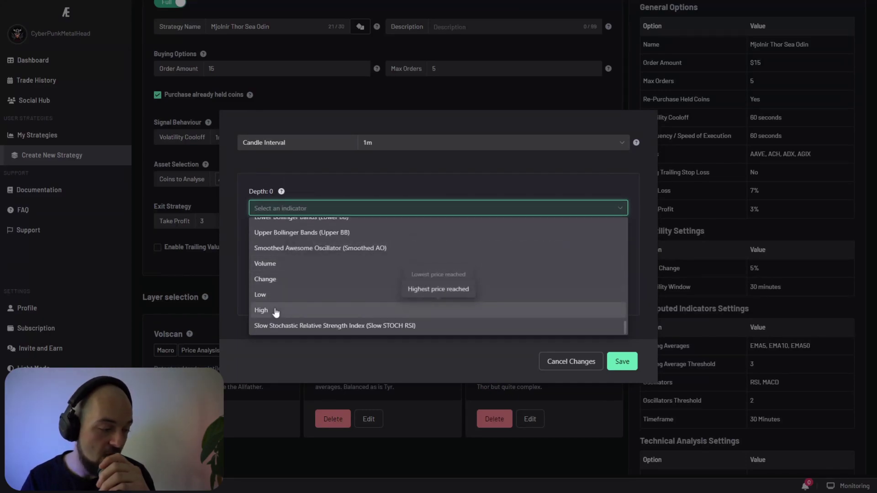
left_click(310, 326)
Step: Make the condition Equal against the MOM indicator, then delete the condition
left_click(321, 270)
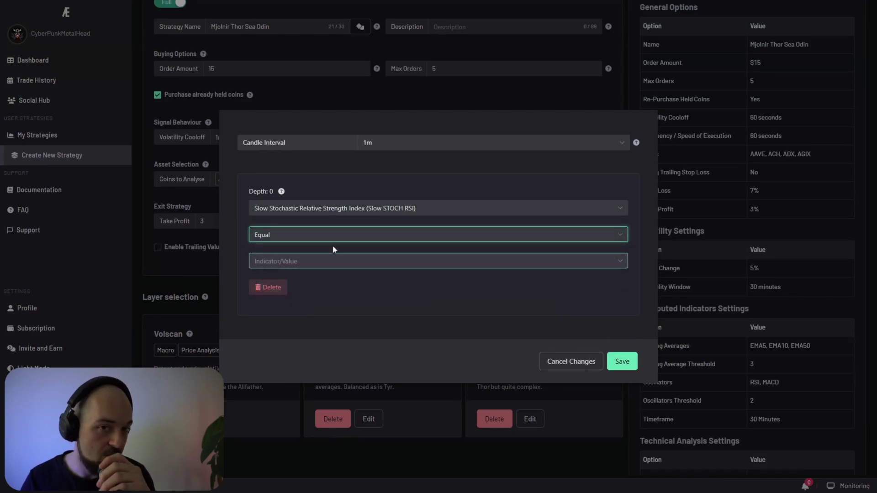
left_click(322, 268)
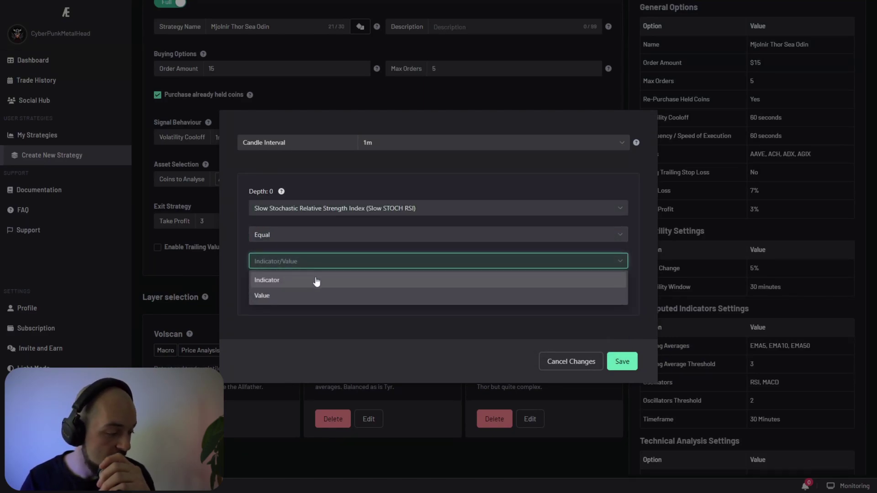
left_click(315, 280)
left_click(329, 263)
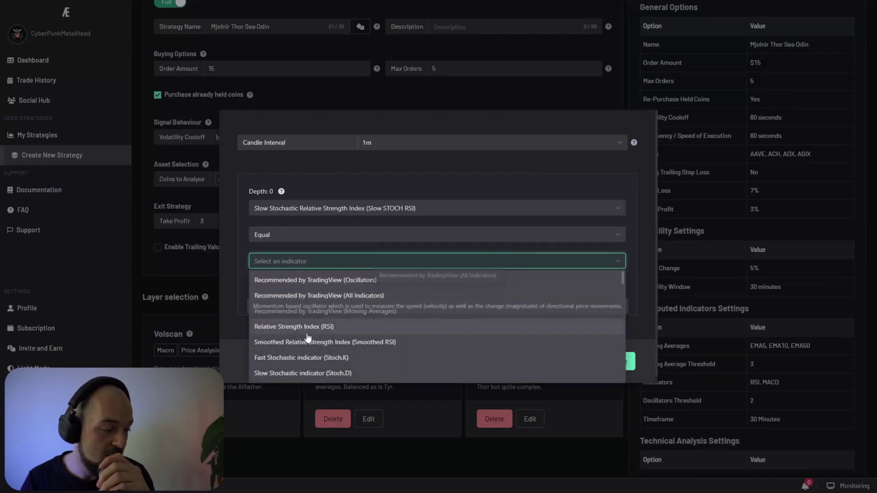
scroll(320, 297, "down", 3)
left_click(328, 233)
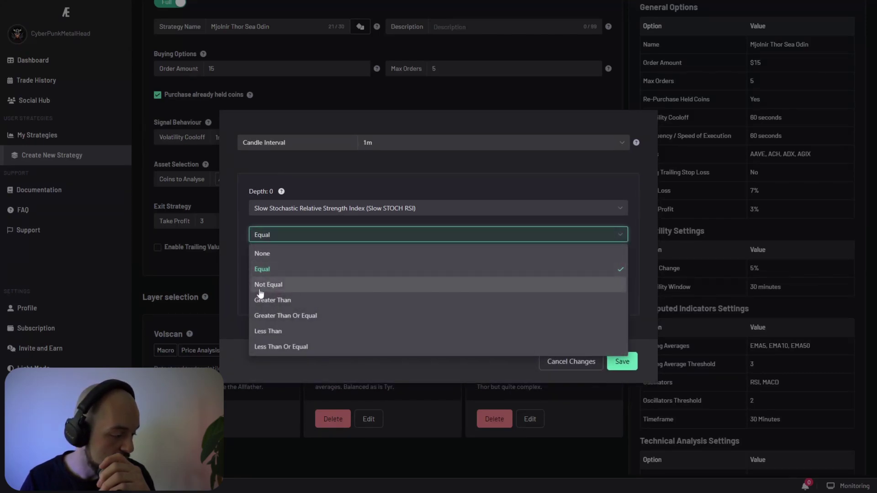
left_click(274, 269)
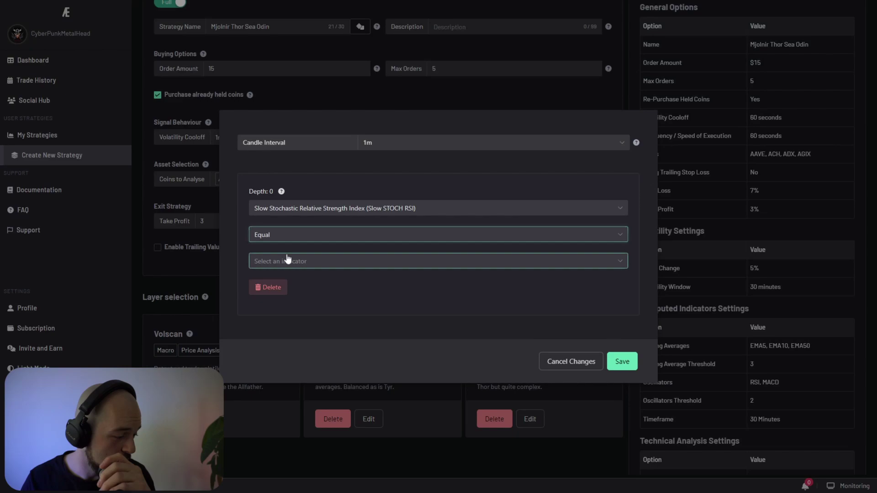
left_click(286, 261)
left_click(292, 329)
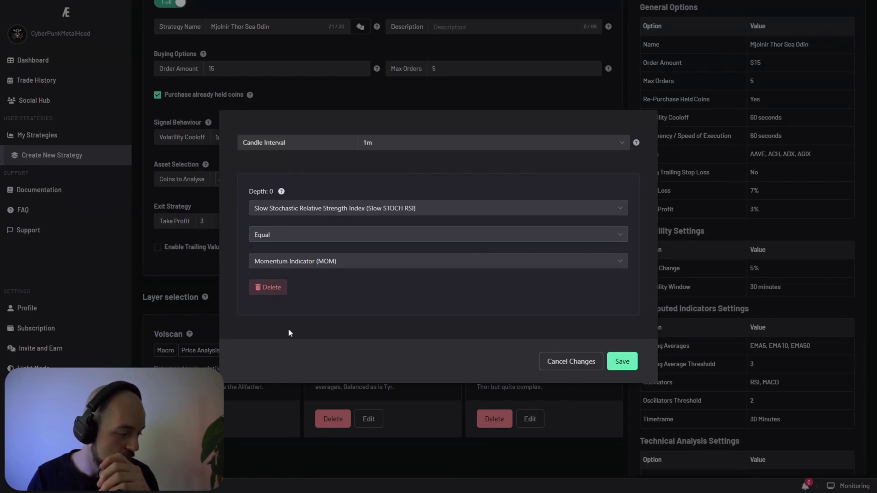
left_click(275, 287)
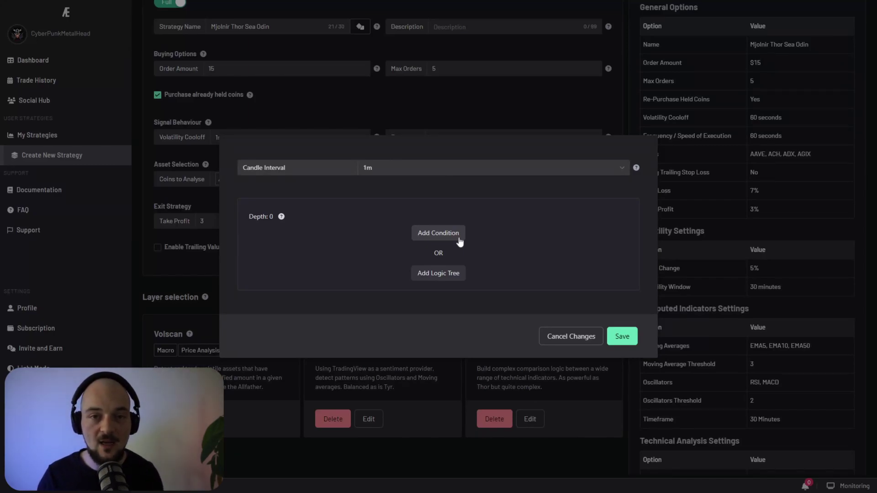
Step: Discard the Technical Analysis layer
left_click(557, 333)
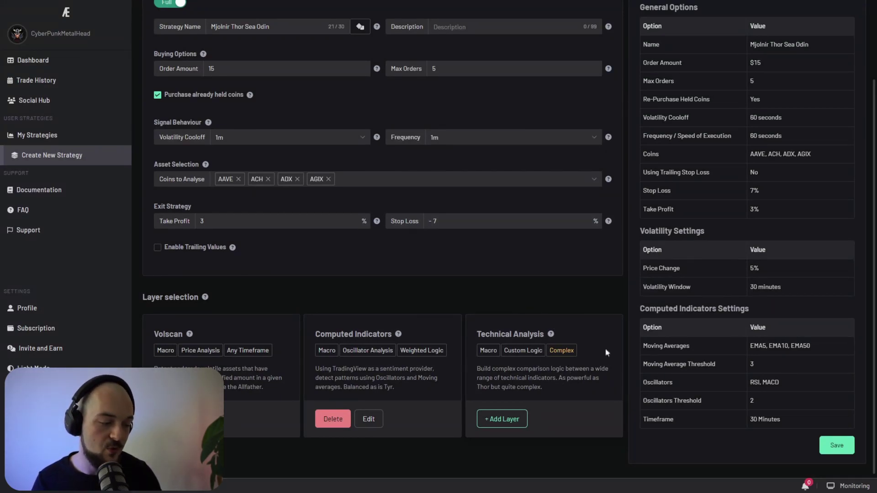
scroll(624, 325, "up", 2)
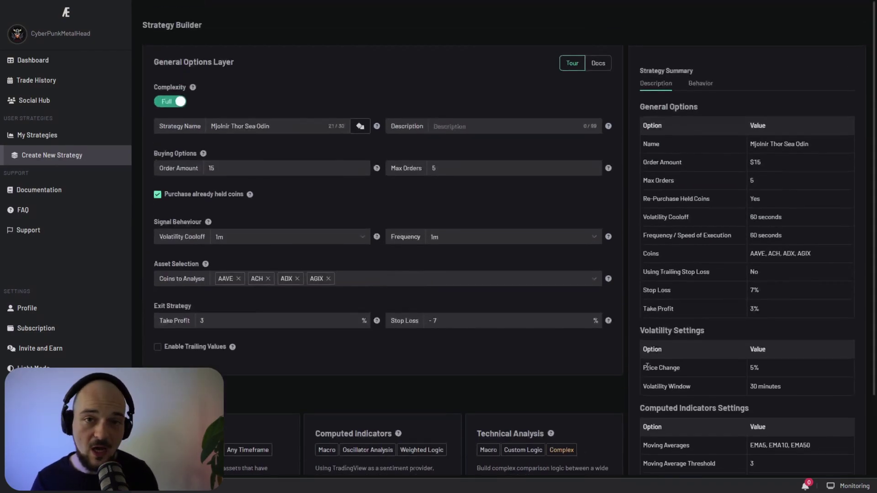
scroll(648, 366, "down", 2)
scroll(734, 238, "up", 3)
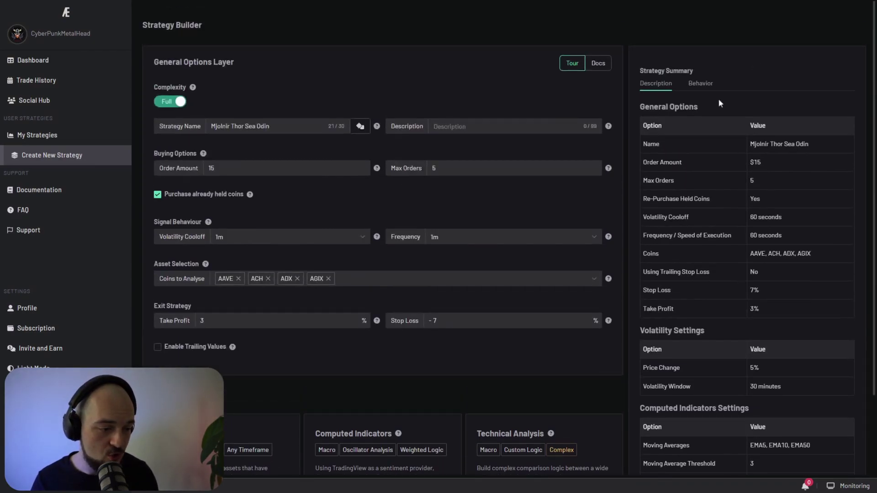
Step: Read the strategy's plain-language summary of its buy signals, then save the strategy
left_click(694, 84)
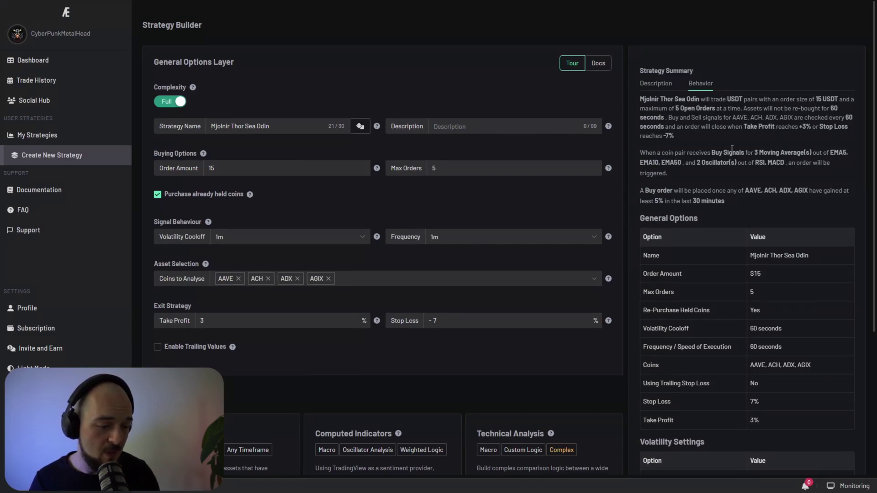
left_click_drag(754, 153, 798, 152)
left_click(797, 151)
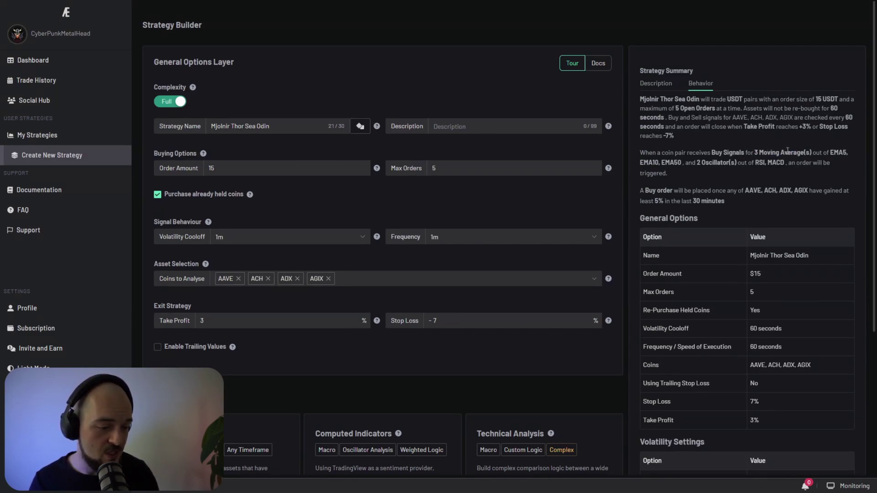
left_click_drag(698, 163, 739, 155)
left_click(680, 201)
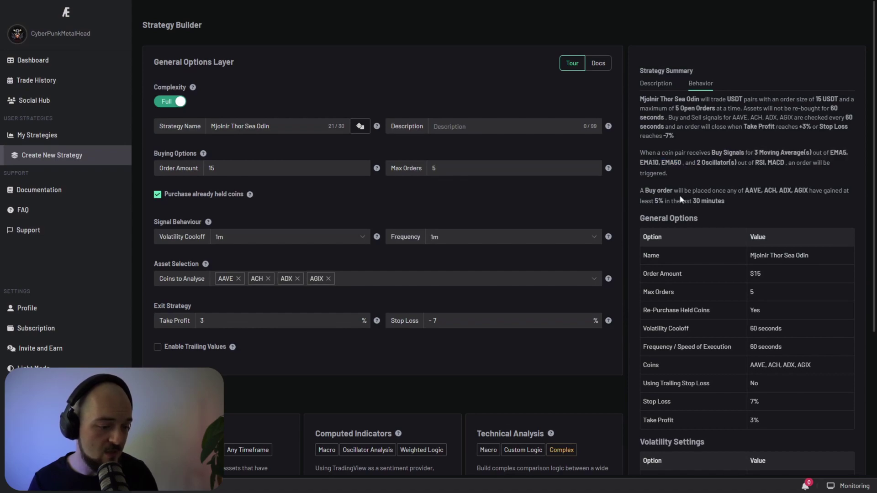
left_click_drag(744, 190, 640, 191)
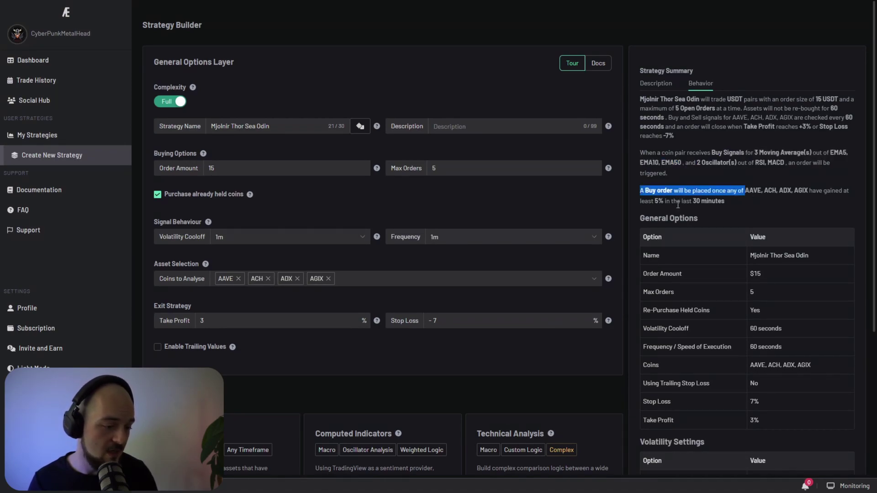
left_click(729, 200)
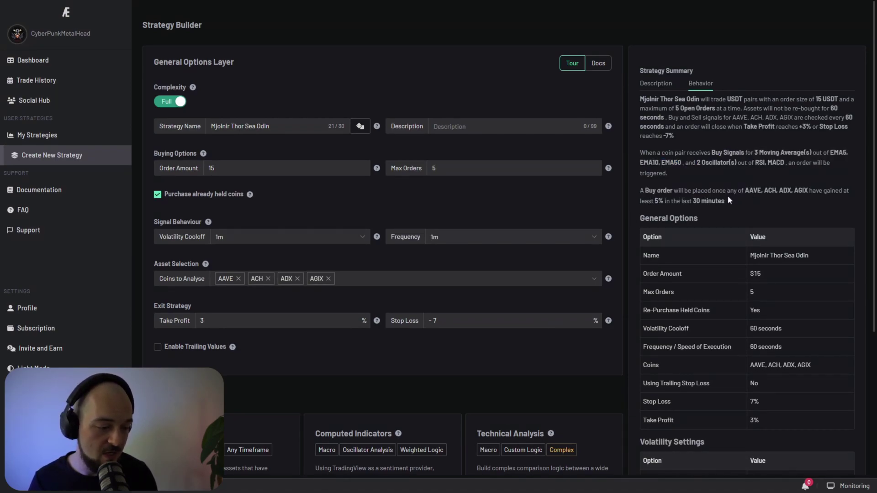
scroll(736, 176, "down", 5)
left_click(837, 444)
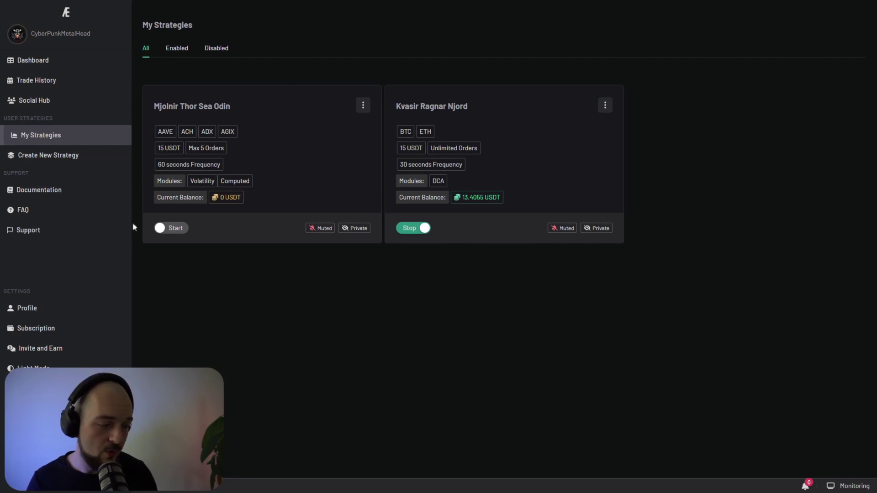
Step: Switch Mjolnir Thor Sea Odin's notifications from Muted to Loud
left_click(323, 230)
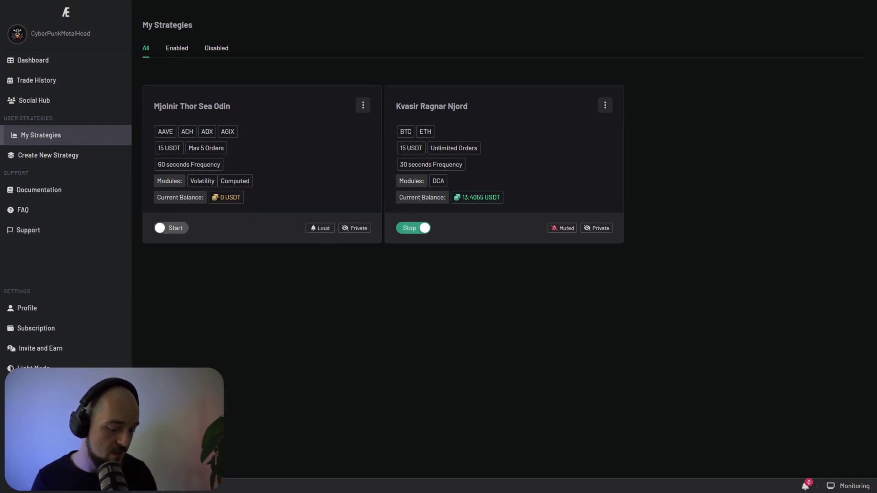
left_click(805, 487)
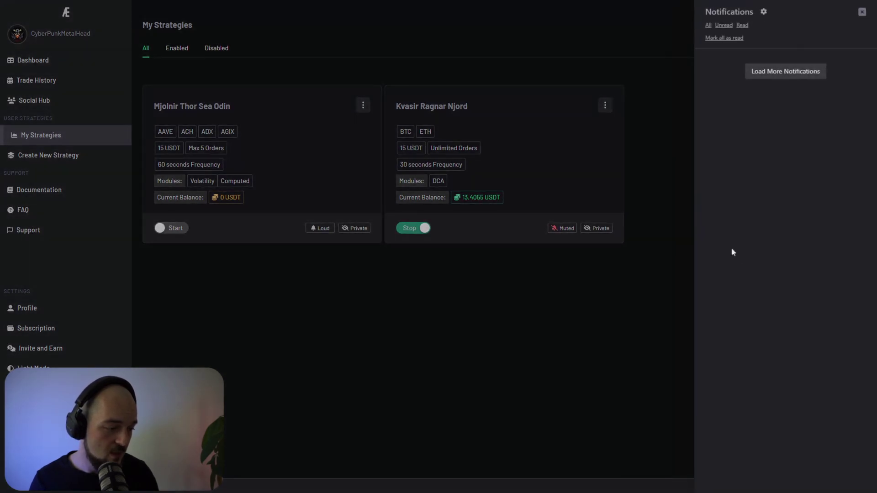
left_click(622, 265)
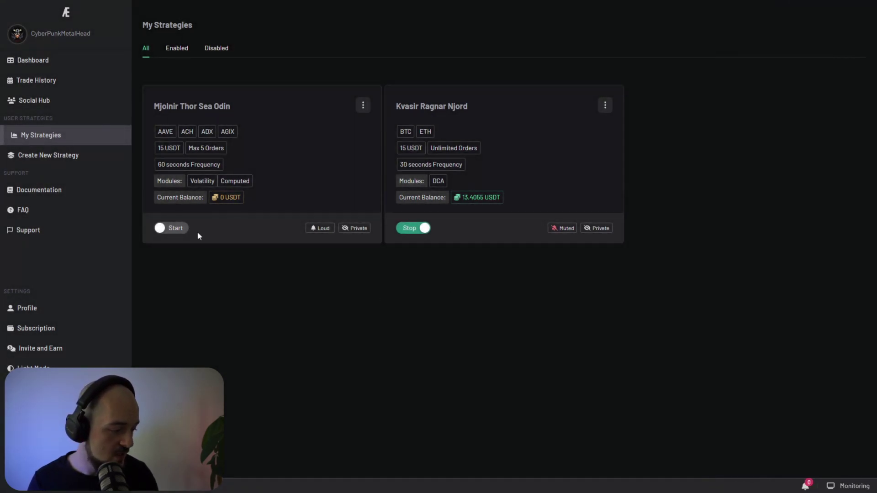
Step: Start Mjolnir Thor Sea Odin paper trading with a 500 USDT limit and watch its live log
left_click(171, 228)
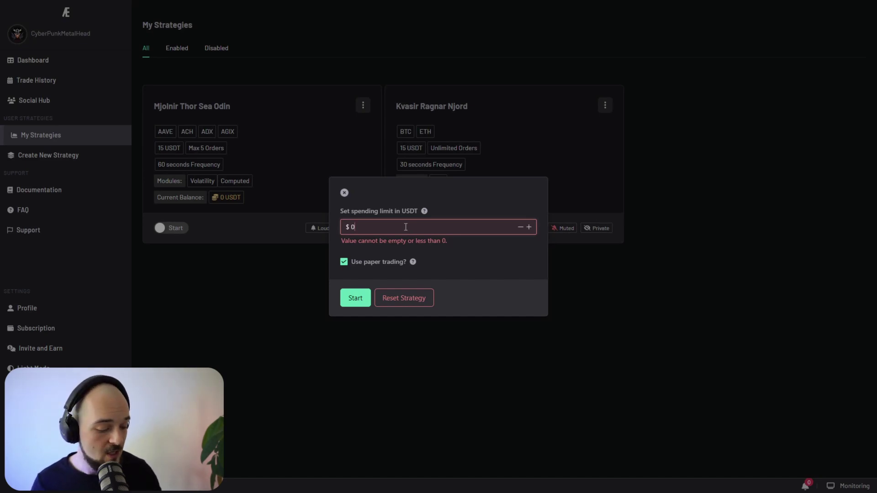
key("BackSpace")
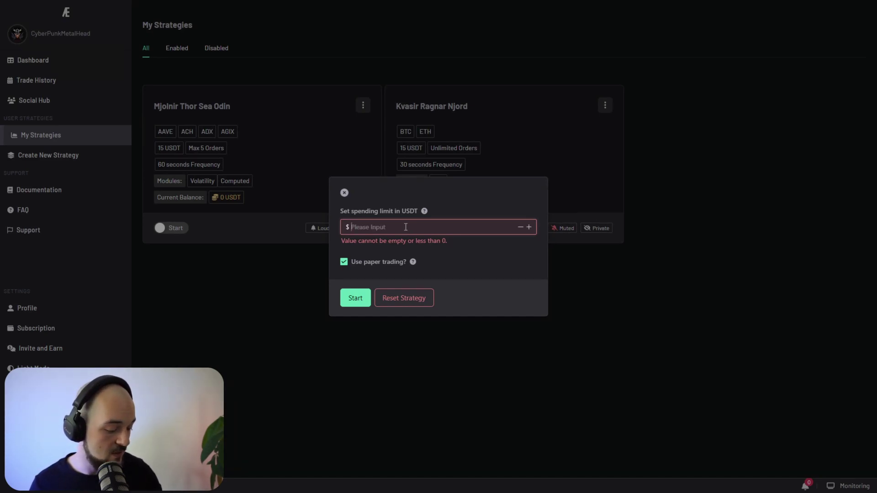
type("500")
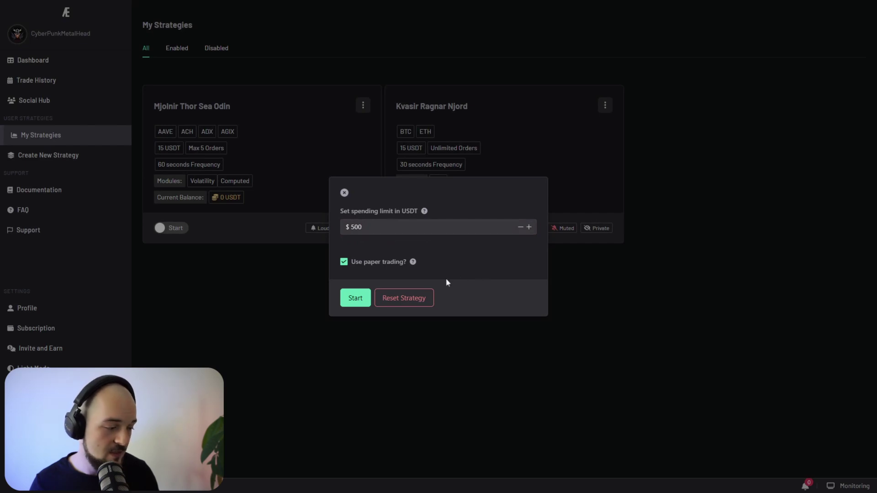
left_click(356, 299)
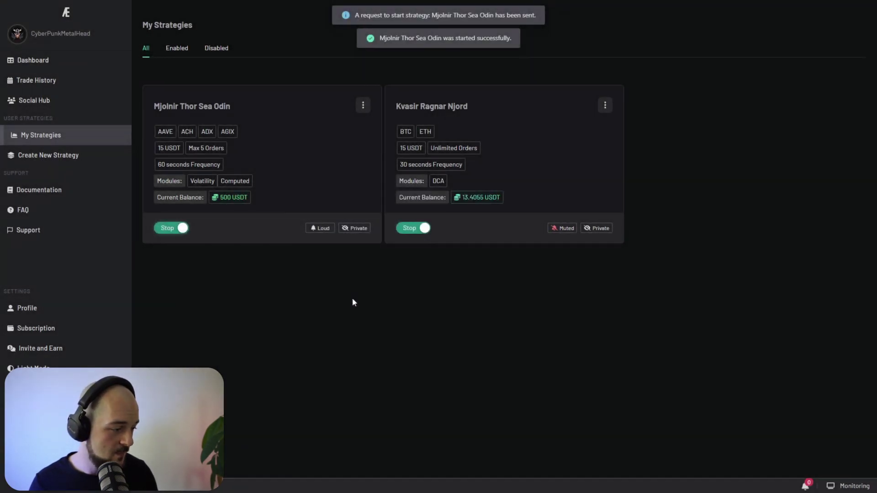
left_click(363, 105)
left_click(398, 157)
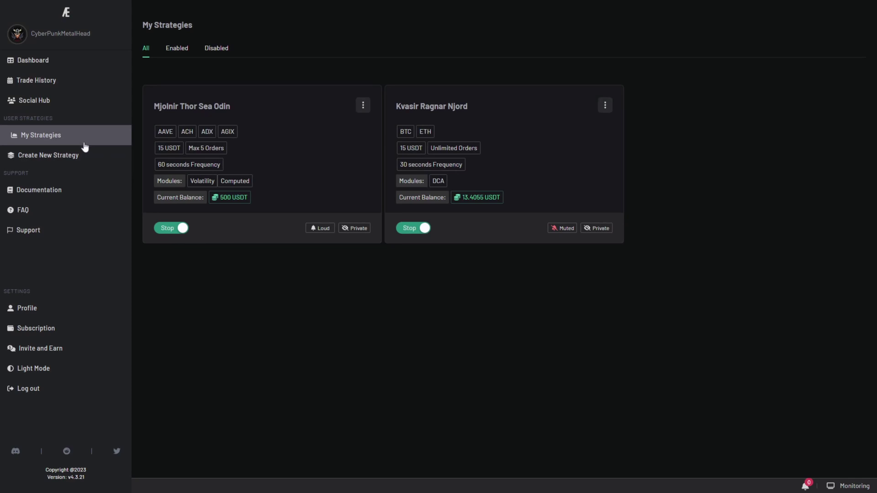
Step: Review Wicked Weasel's details in the Social Hub, noting its 0 Days running time
left_click(65, 101)
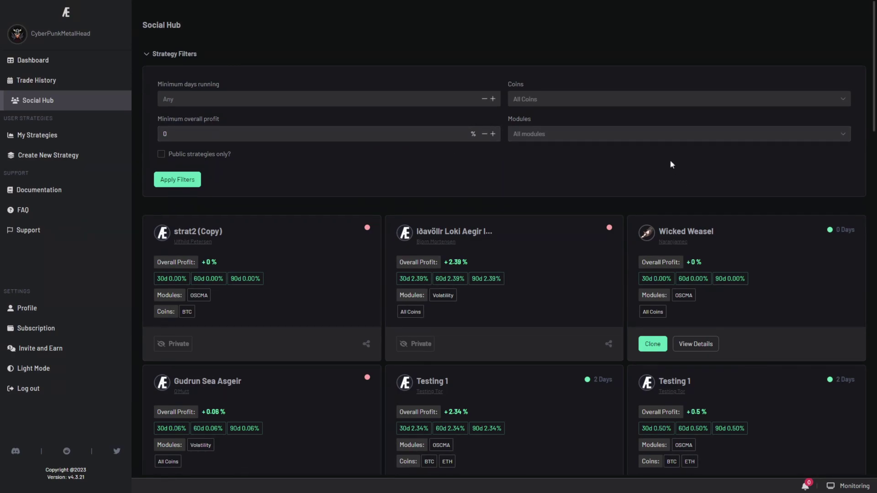
left_click(696, 344)
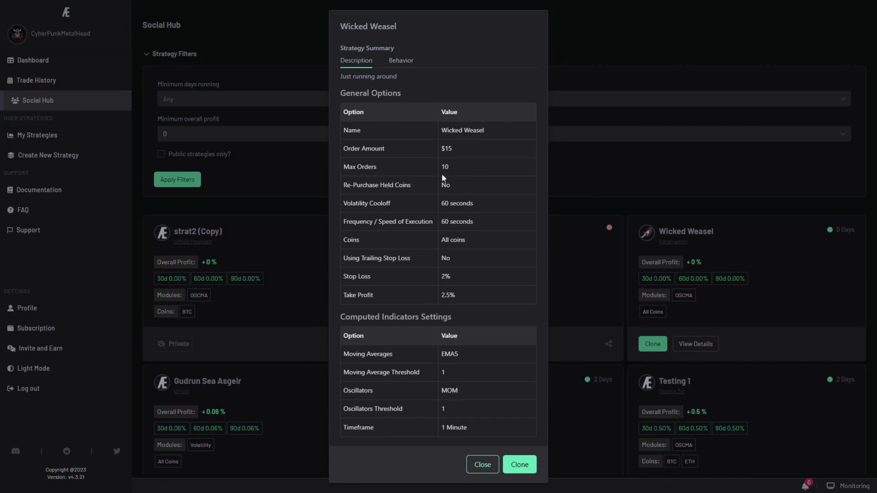
left_click(482, 465)
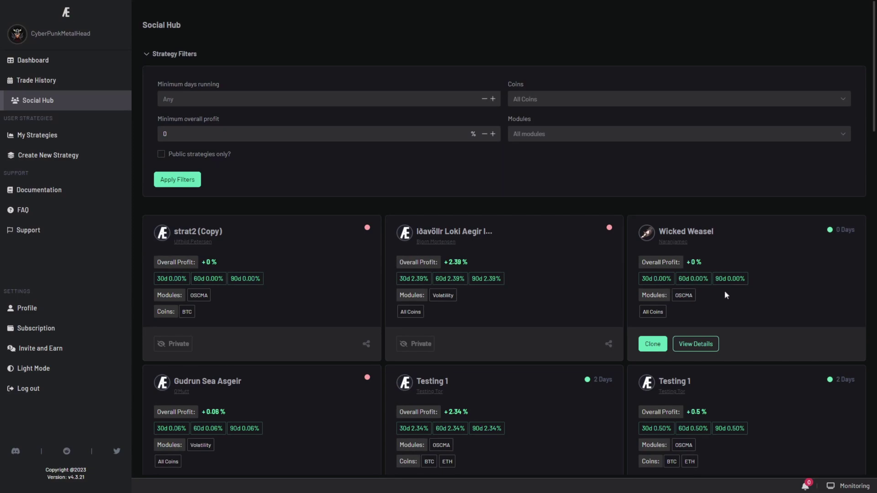
double_click(838, 227)
left_click(814, 261)
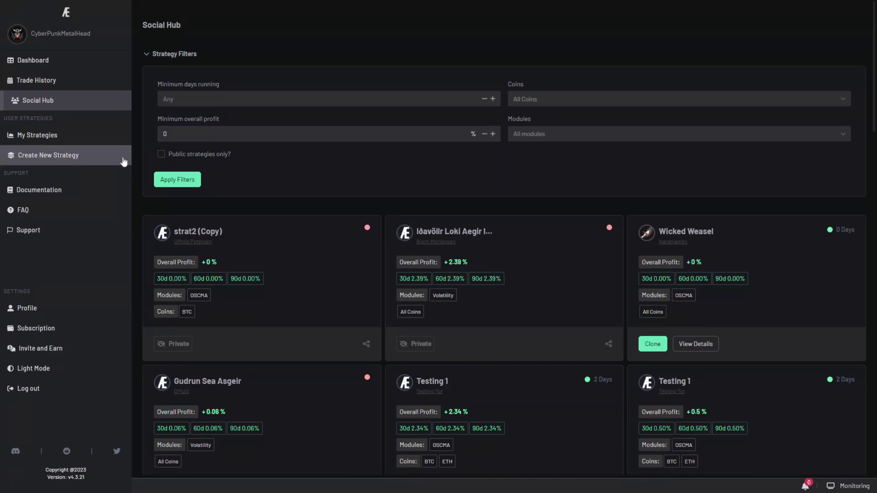
Step: Filter shared strategies to a minimum overall profit of 2%, checking the 60d and 90d profits
type("2")
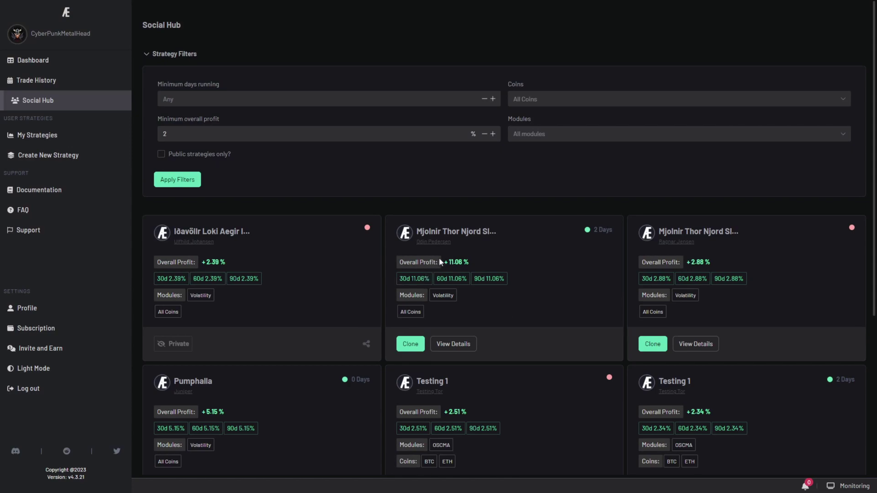
double_click(440, 289)
left_click(436, 304)
Step: Review Mjolnir Thor Njord Sleipnir Ingrid's settings: 60 s cooloff and frequency, All coins, 5% in 1 hour
left_click(462, 346)
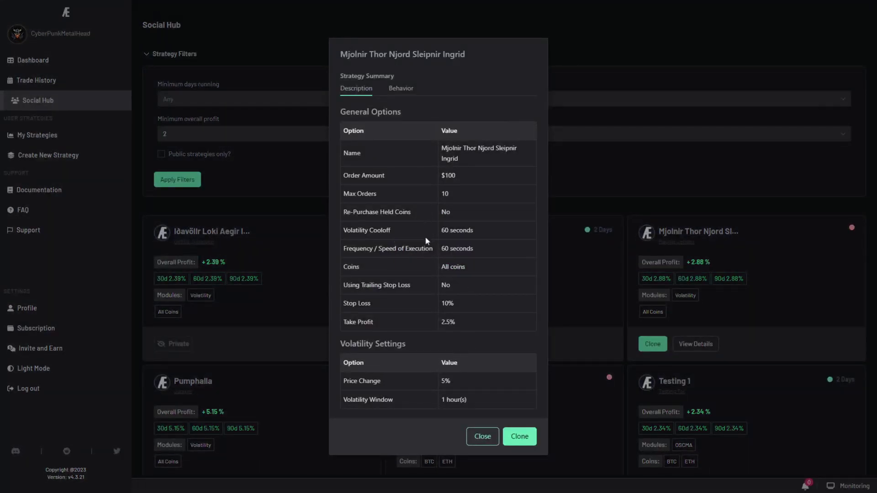
left_click_drag(440, 230, 481, 224)
left_click_drag(440, 249, 487, 239)
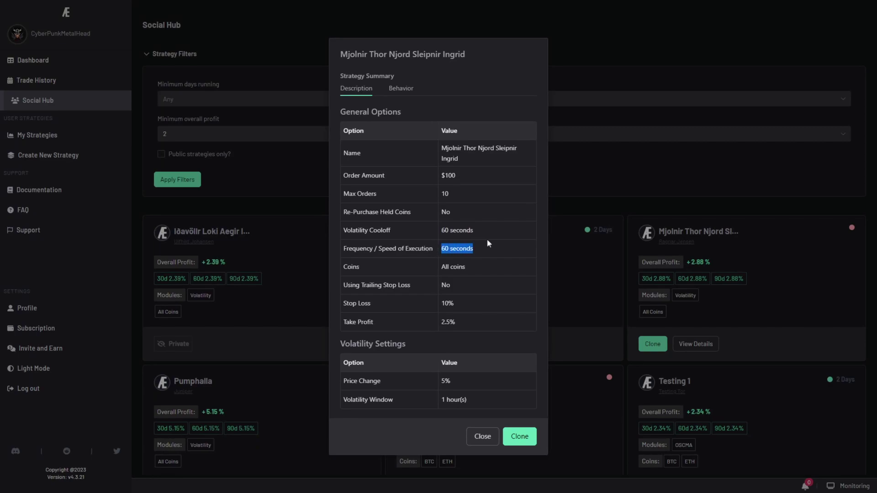
left_click(487, 239)
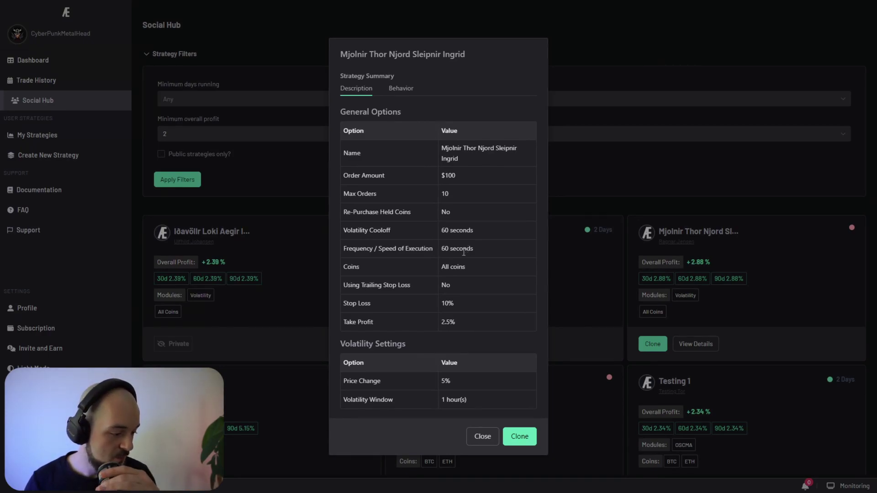
left_click(483, 263)
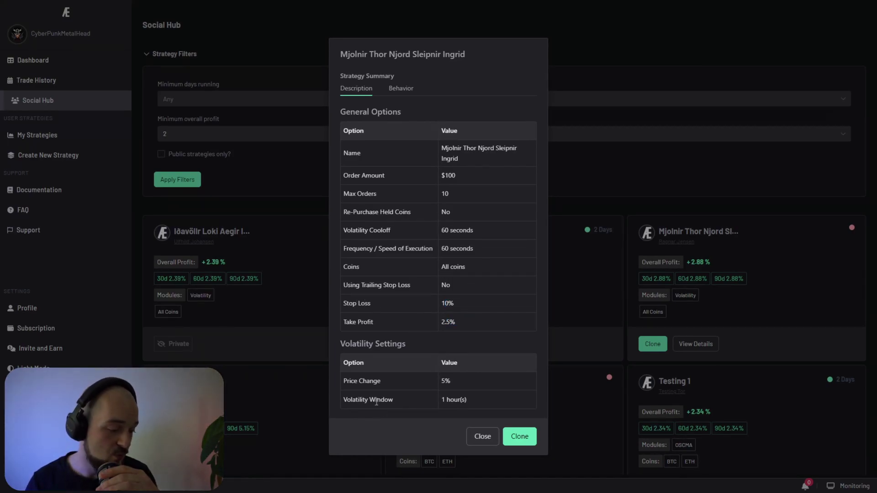
left_click_drag(443, 382, 486, 400)
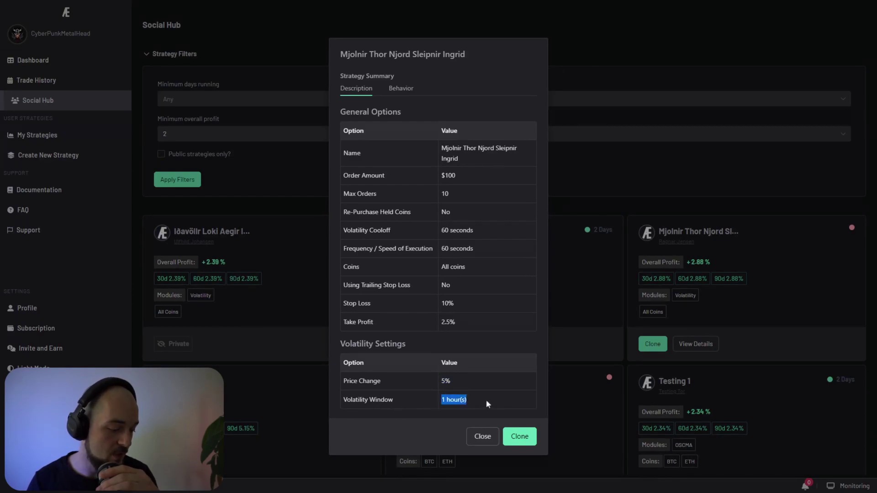
left_click(486, 400)
left_click(485, 440)
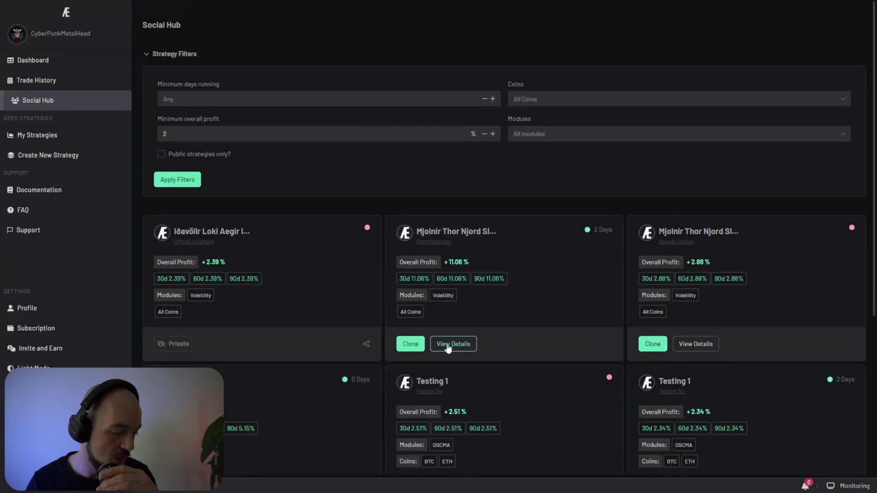
Step: Clone Mjolnir Thor Njord Sleipnir Ingrid, start the clone in My Strategies, then view Trade History
left_click(411, 347)
left_click(746, 64)
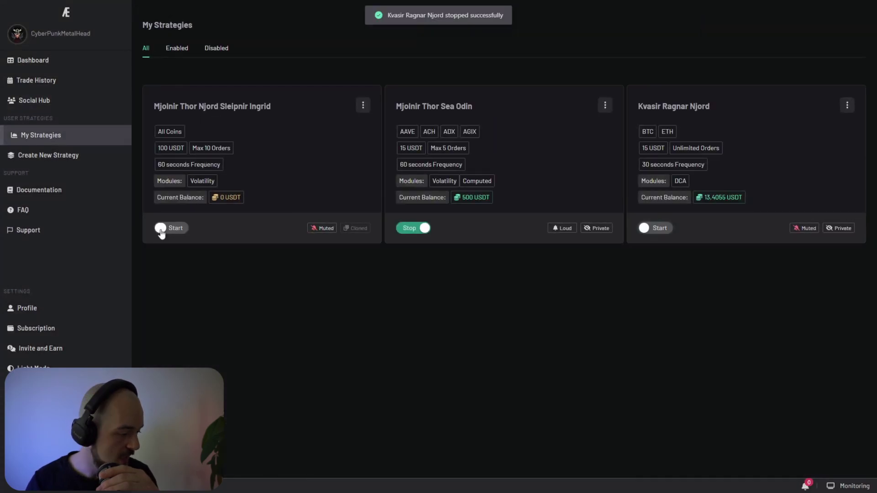
left_click(169, 228)
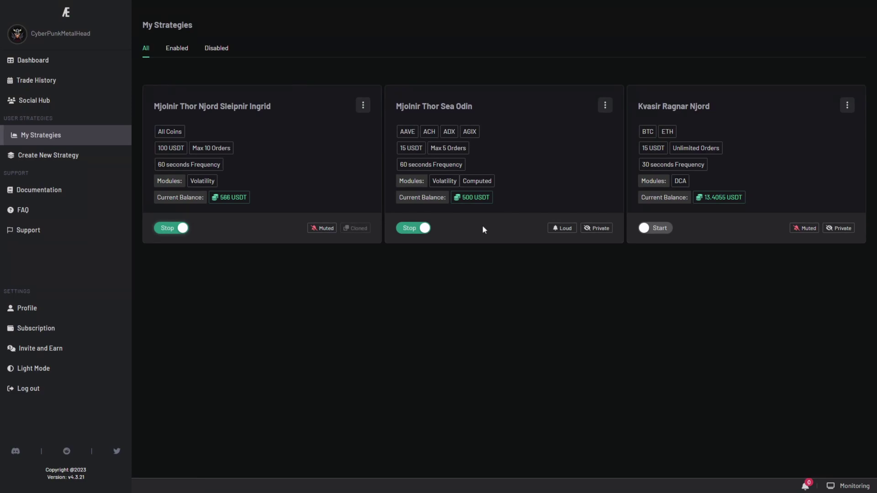
left_click(67, 87)
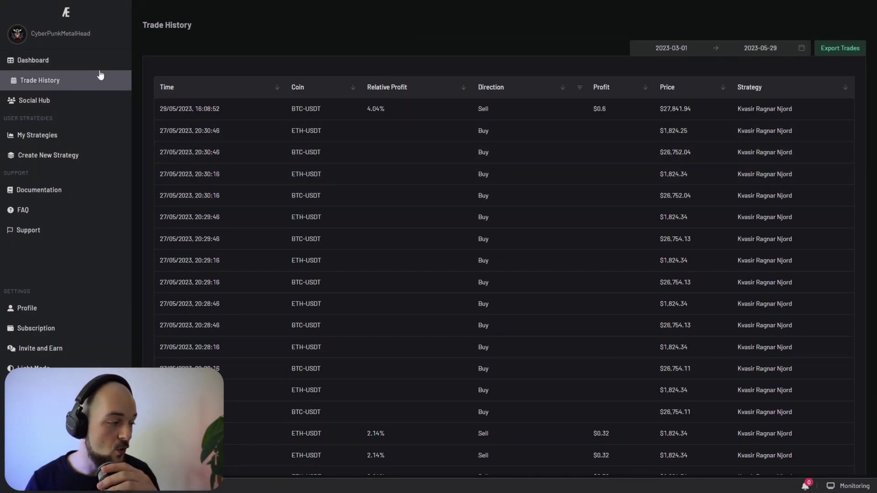
Step: Return to the Dashboard to see all-time profit, unrealized profit and per-strategy results
left_click(81, 62)
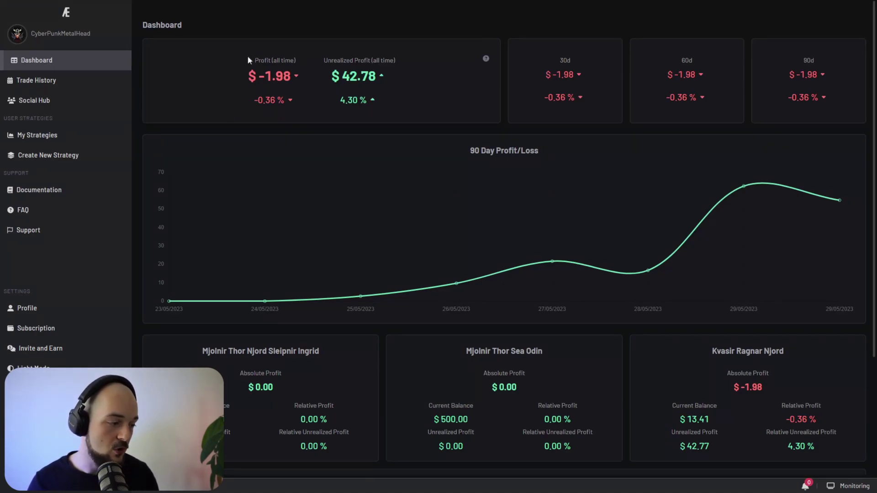
left_click_drag(248, 60, 298, 59)
left_click(294, 64)
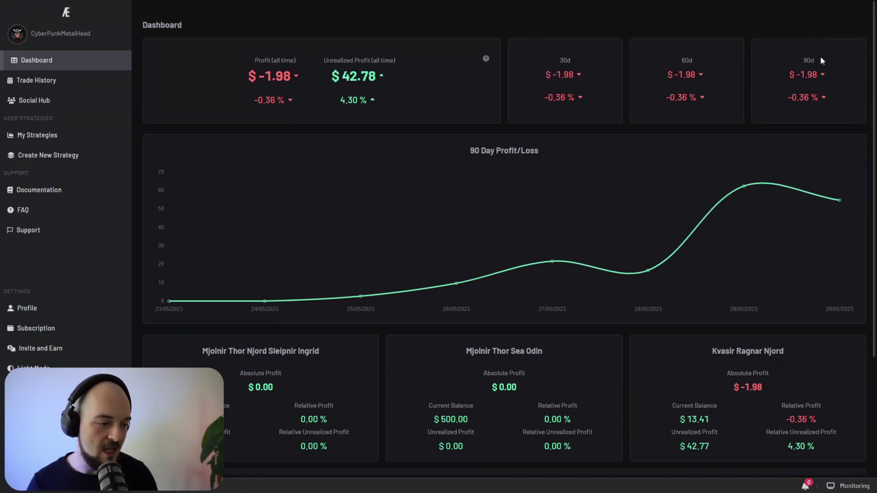
left_click_drag(562, 74, 835, 91)
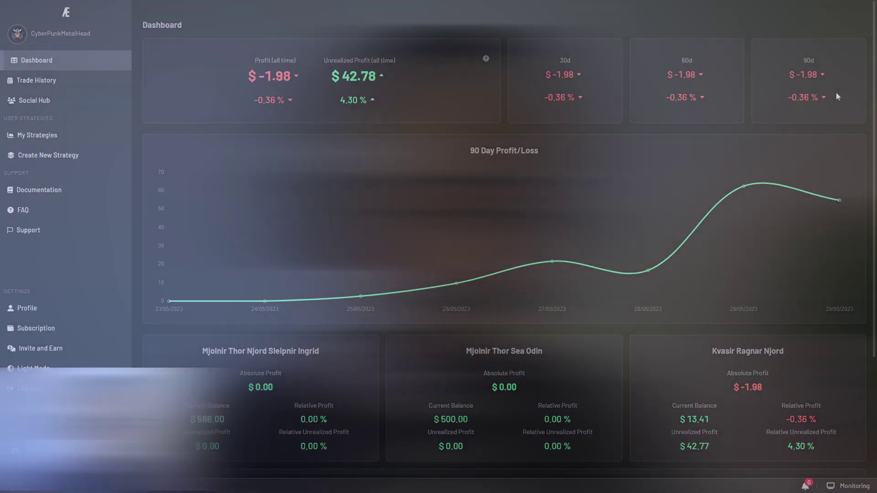